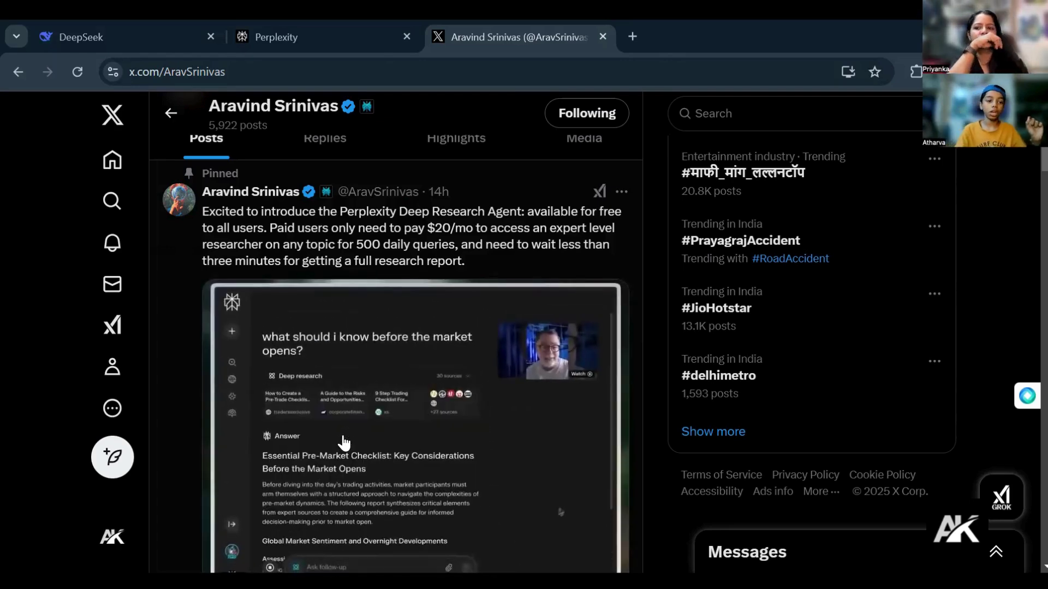
Step: Scroll the X profile timeline to find the Deep Research portfolio analysis post
scroll(442, 433, "down", 2)
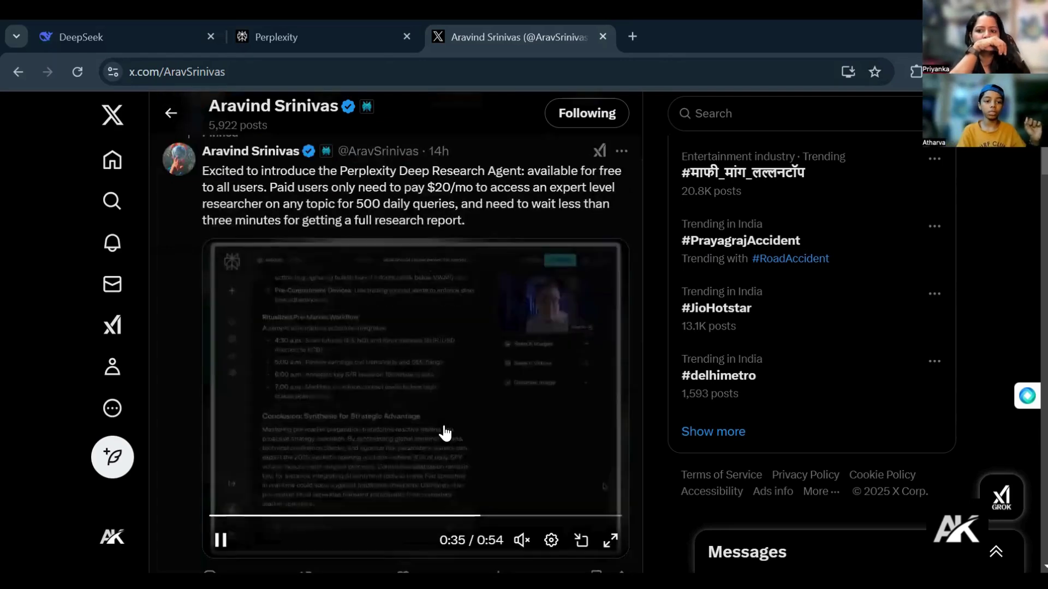
scroll(444, 432, "up", 3)
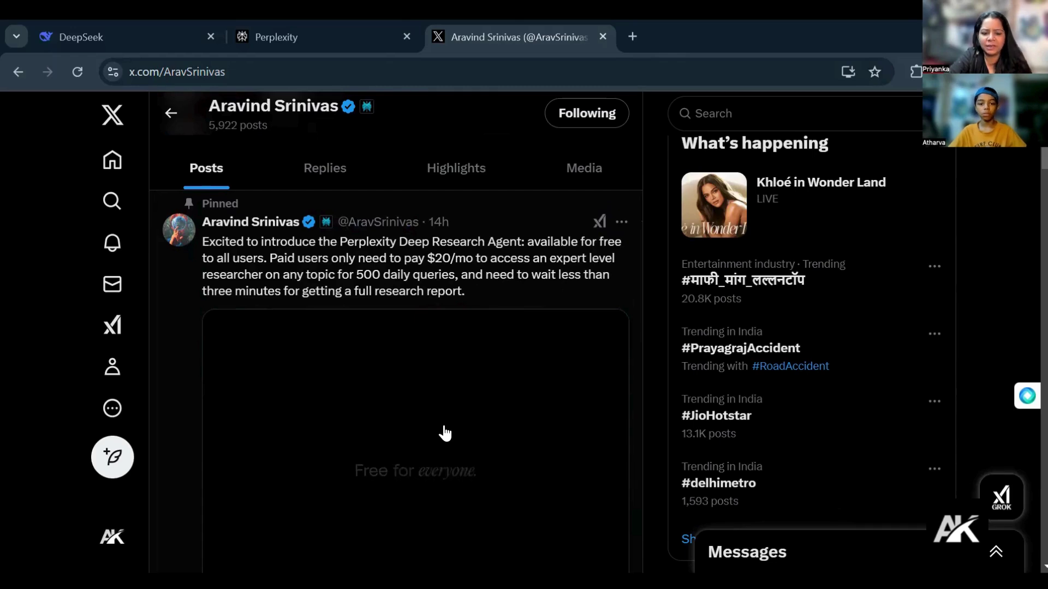
scroll(252, 343, "down", 8)
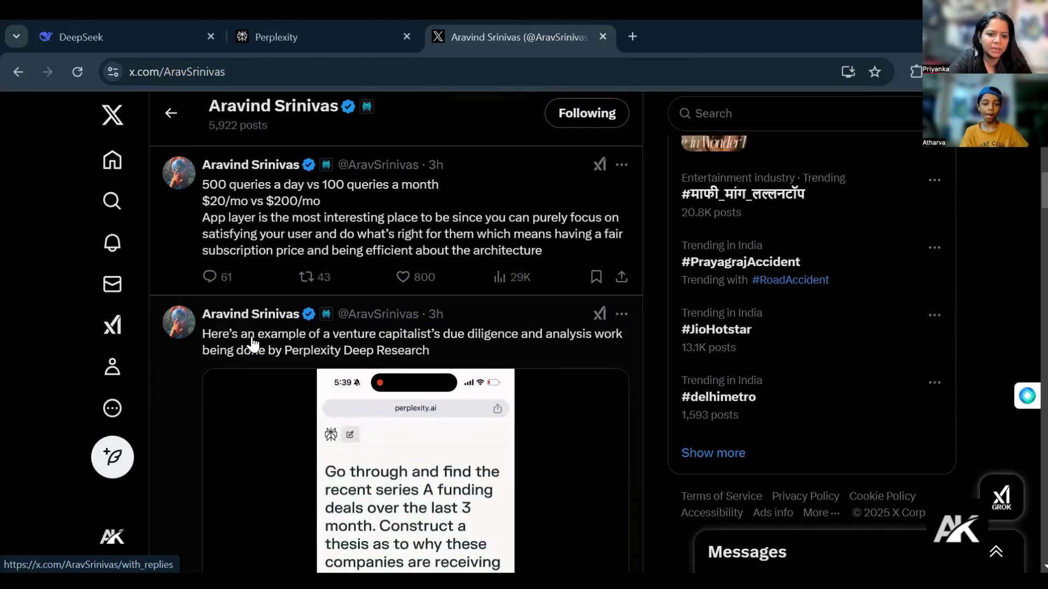
scroll(252, 344, "down", 3)
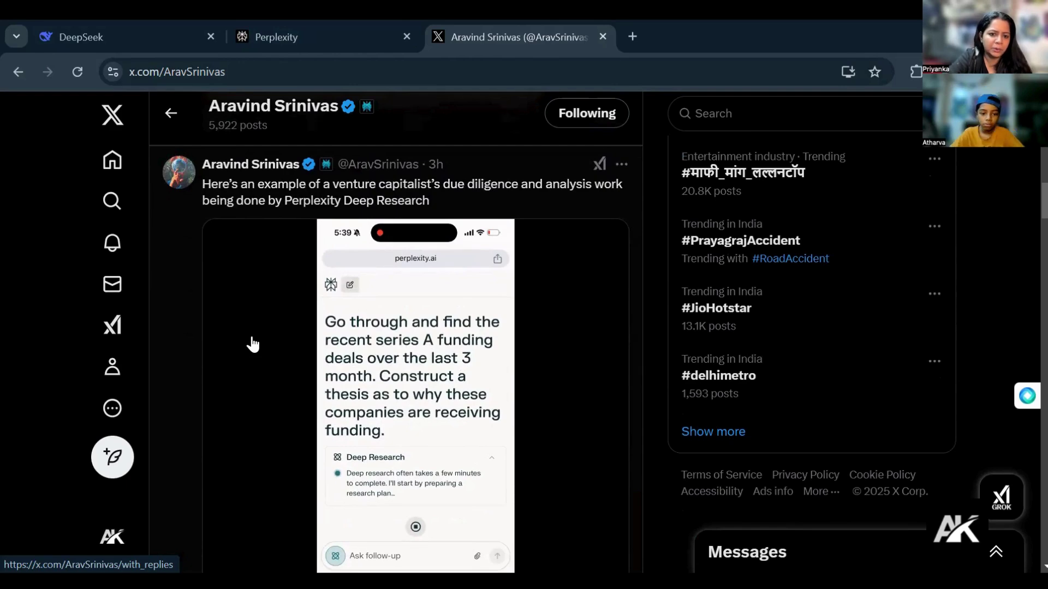
Step: Open the post about Deep Research portfolio analysis and skim it
left_click(253, 344)
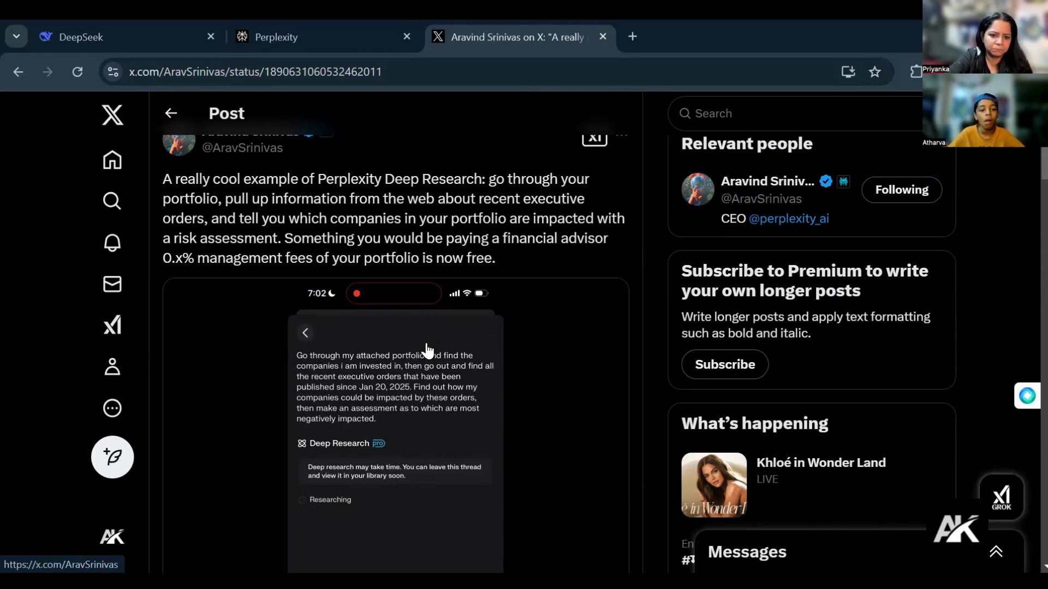
scroll(429, 351, "down", 1)
scroll(428, 350, "down", 1)
scroll(428, 351, "up", 2)
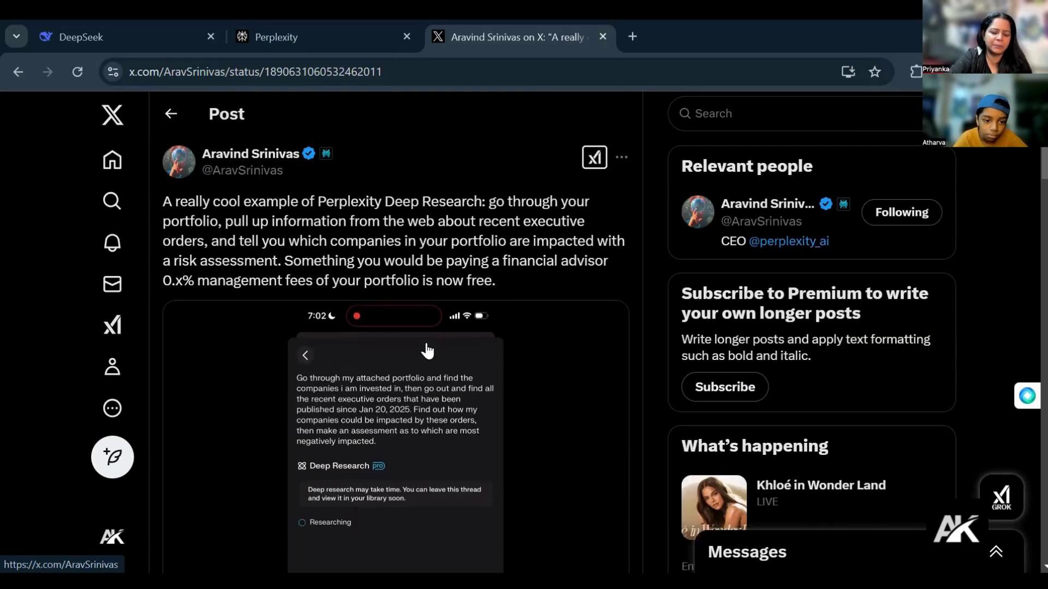
Step: Return to the profile timeline and scroll to its later Deep Research posts
left_click(171, 112)
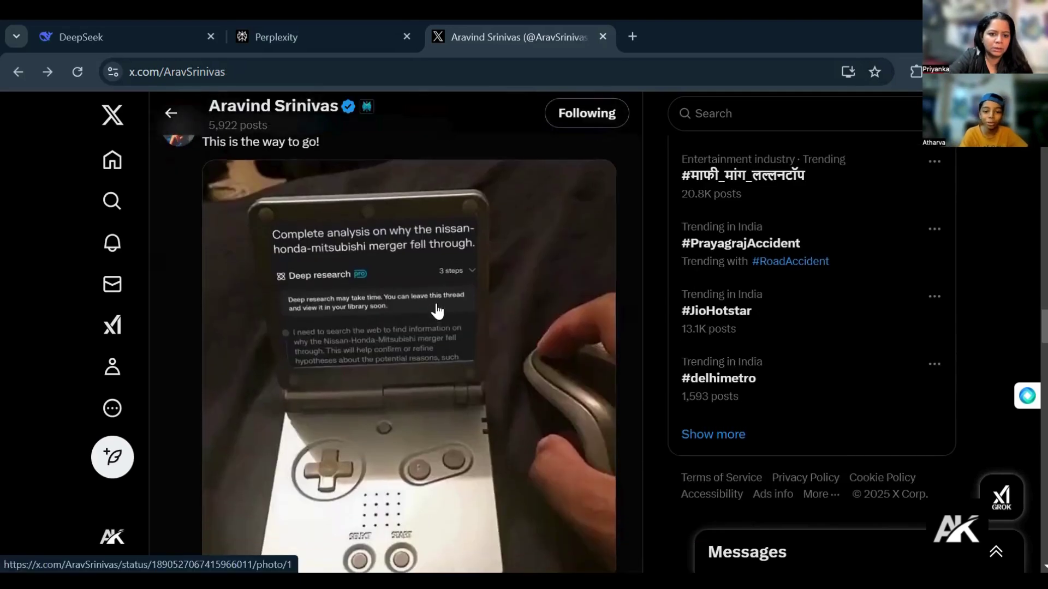
scroll(437, 311, "down", 1)
scroll(437, 311, "down", 1)
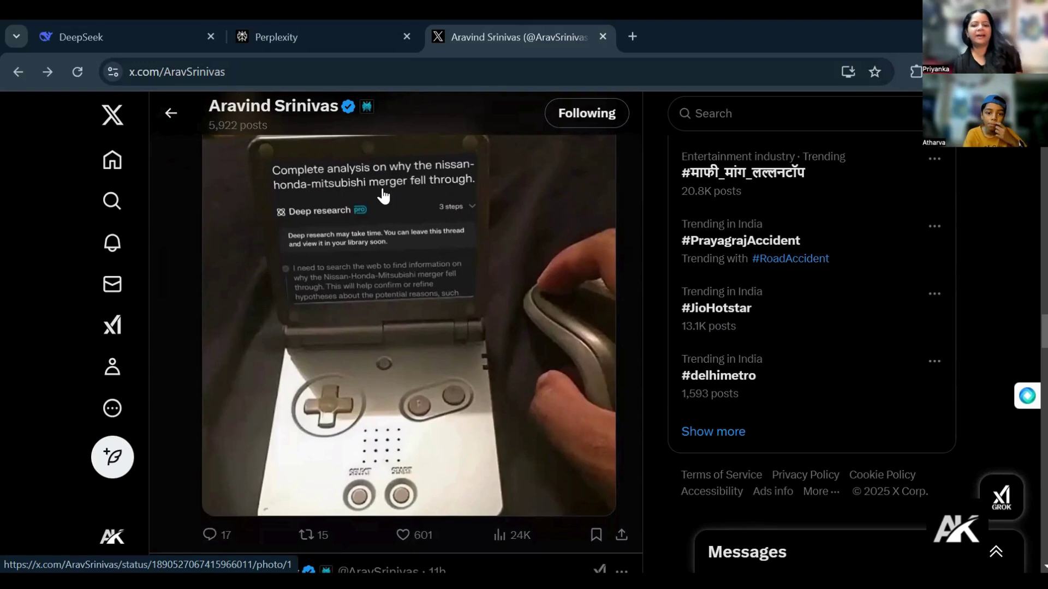
scroll(383, 195, "up", 4)
scroll(384, 195, "down", 6)
scroll(384, 196, "down", 7)
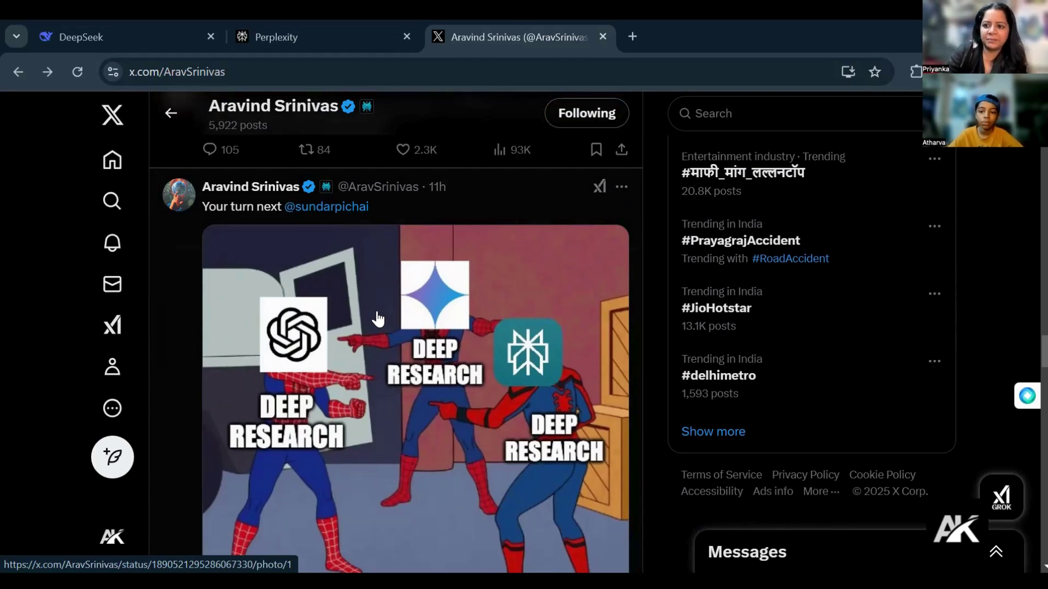
Step: In Perplexity, submit the prepared AI coding-jobs prompt in Deep Research mode
key("ctrl+Page_Up")
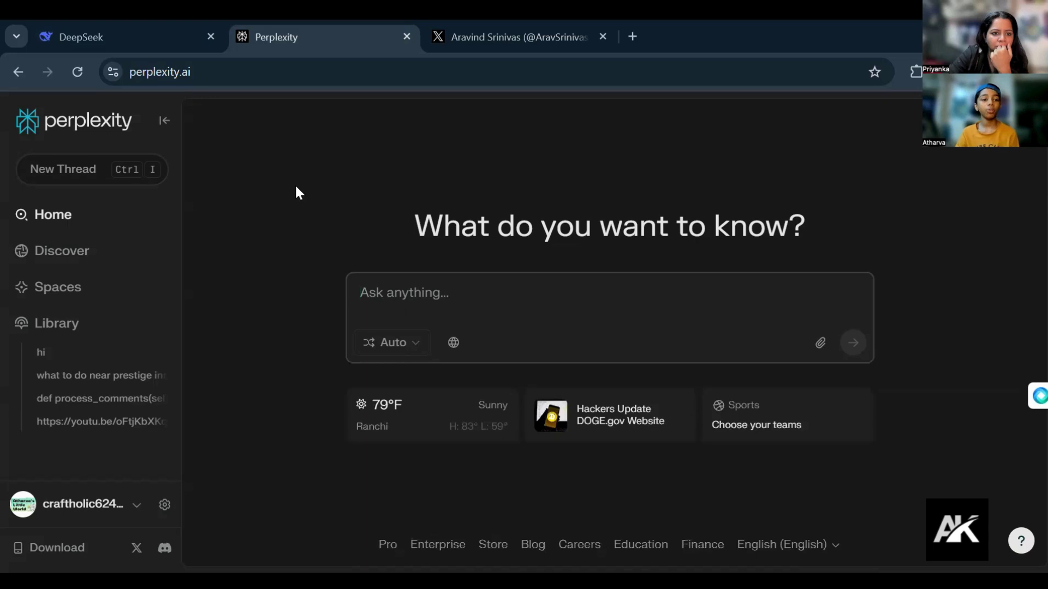
left_click(420, 352)
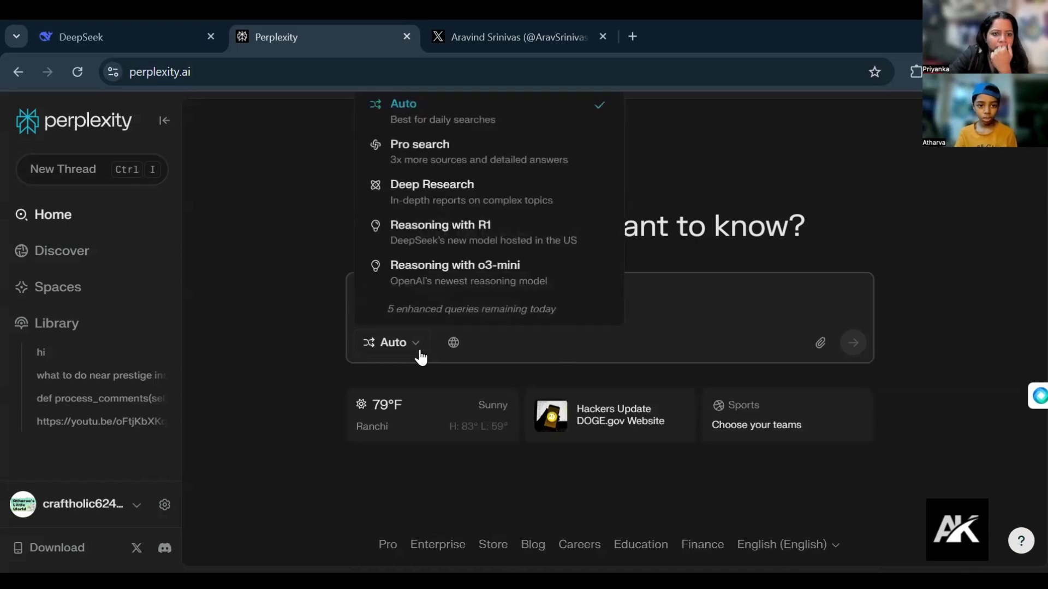
left_click(472, 217)
type("How AI-assisted coding tools (e.g., GPT-4, Copilot, AlphaCode) are increasing efficiency and reducing the need for traditional programmers. Future of software engineering jobs—will demand shrink, shift, or evolve? The impact on education—how should colleges and coding bootcamps adapt to prepare students for an AI-dominated industry? I'm looking for recent, in-depth articles and expert opinions on how AI will reshape coding and software development in the next 3–5 years.  Please provide sources that address these questions with credible insights from industry leaders, researchers, or major tech firms.")
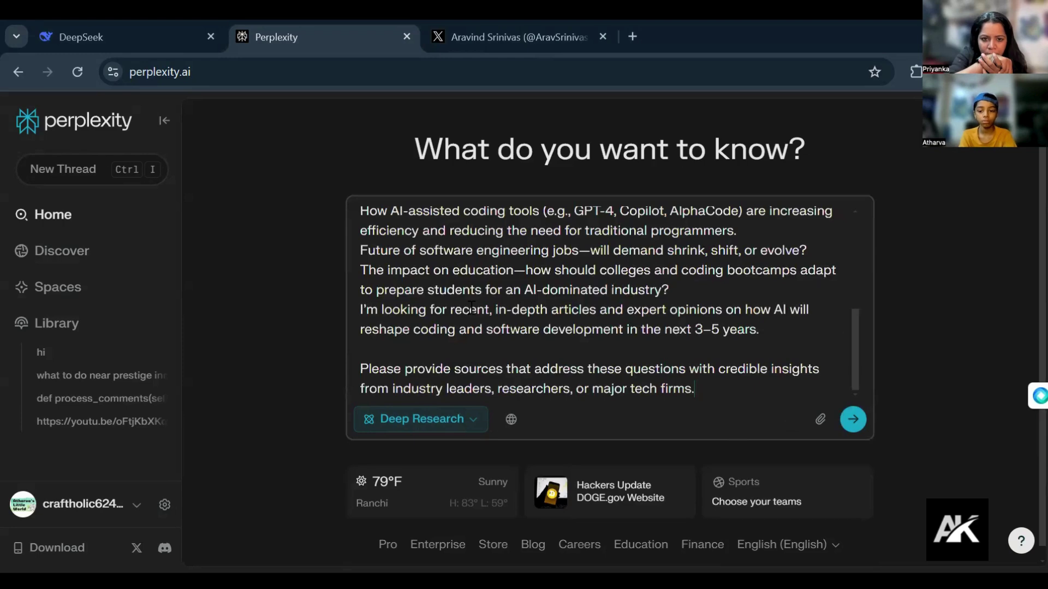
key("Return")
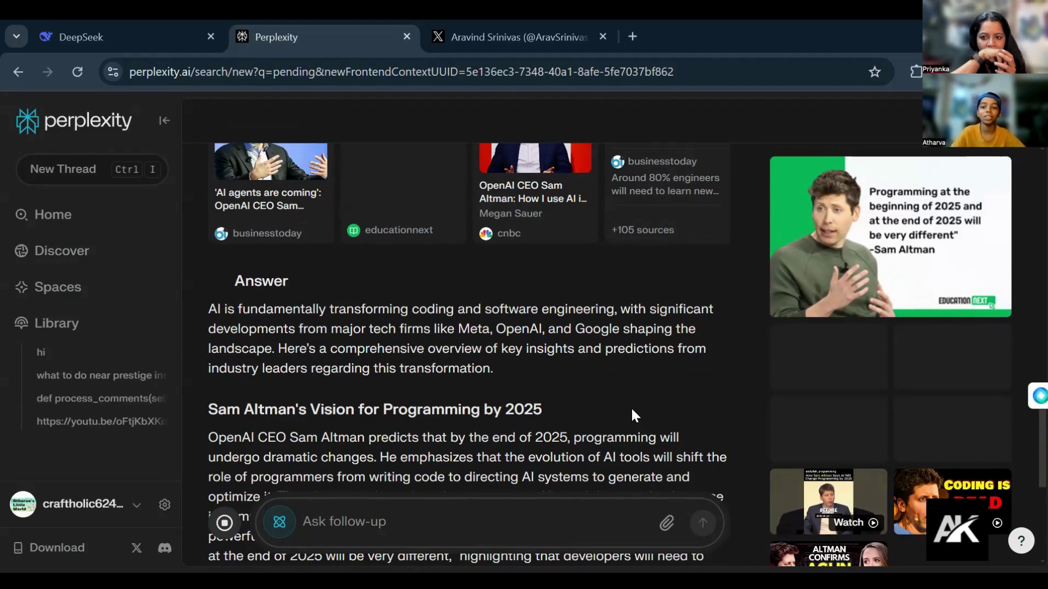
Step: Read through the Deep Research report and open its cited educationnext source in another tab
scroll(705, 330, "up", 2)
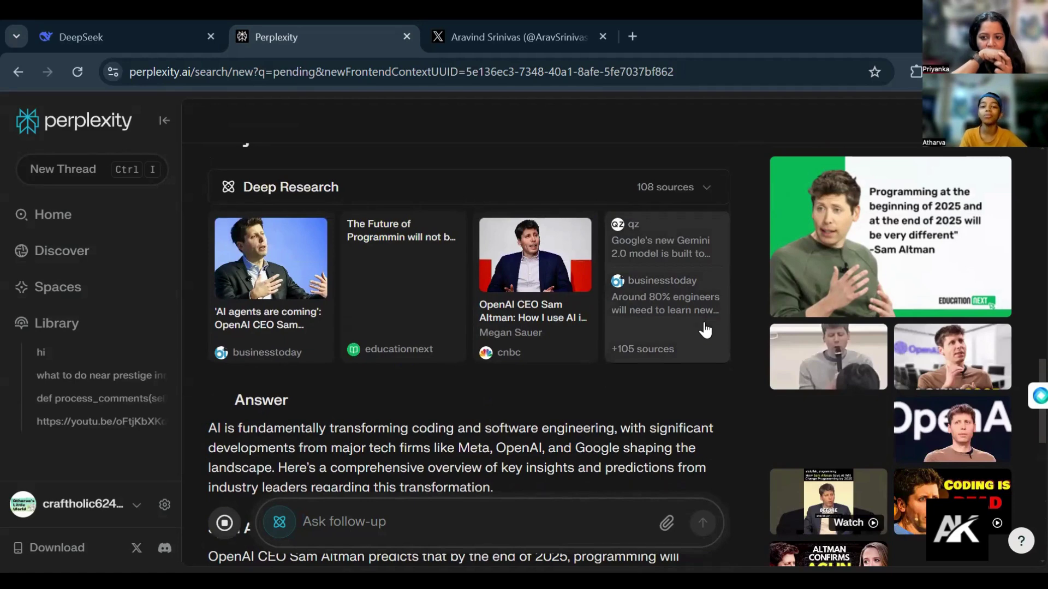
scroll(704, 330, "down", 5)
scroll(705, 325, "up", 5)
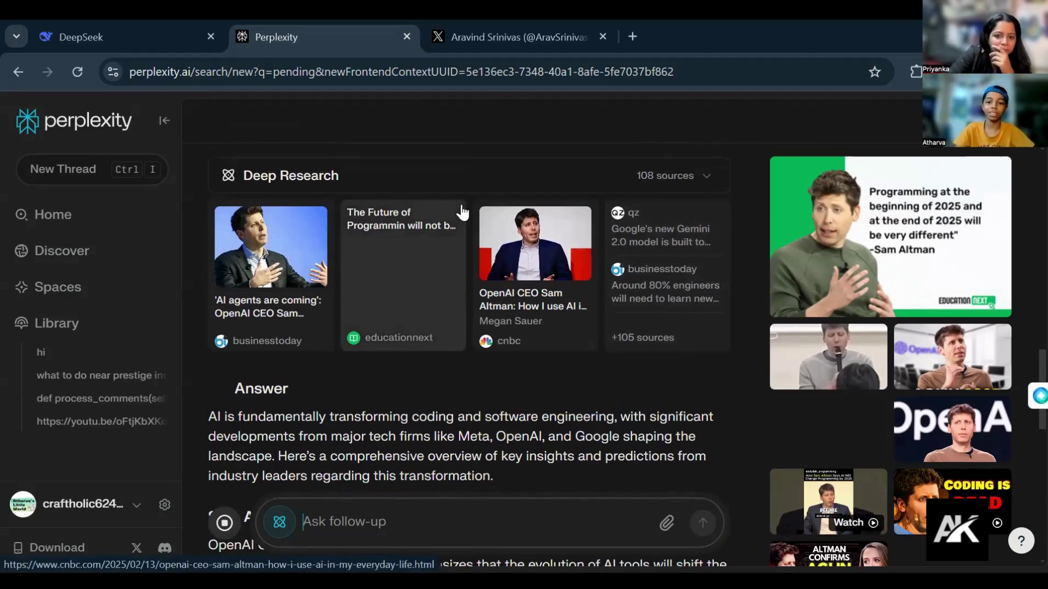
scroll(404, 328, "down", 1)
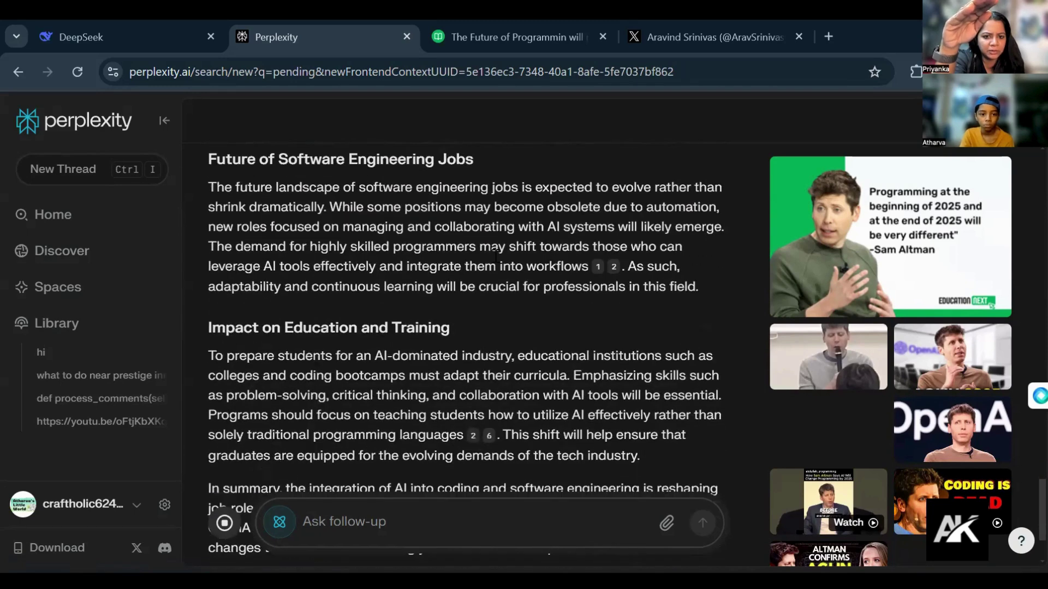
left_click(614, 267)
key("ctrl+shift+Tab")
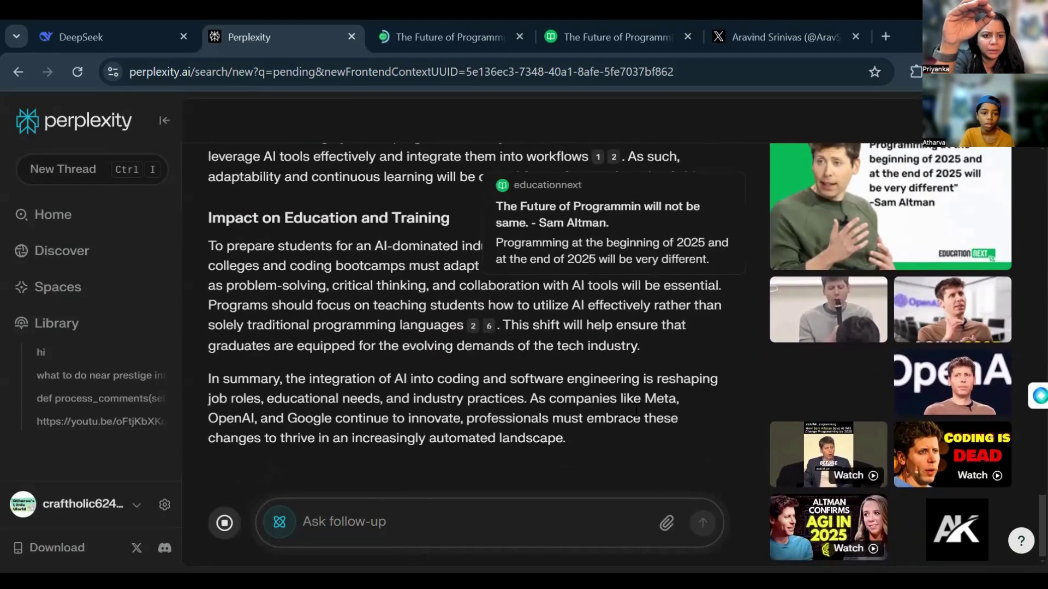
mouse_move(472, 331)
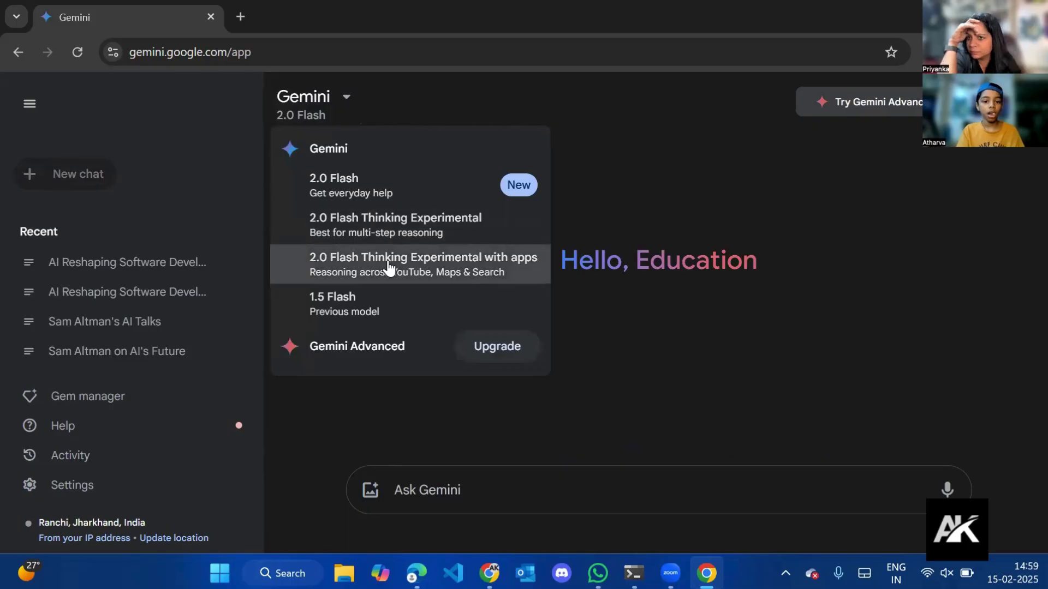
Step: Send the same AI coding-jobs prompt to Gemini using 2.0 Flash Thinking Experimental with apps
left_click(388, 269)
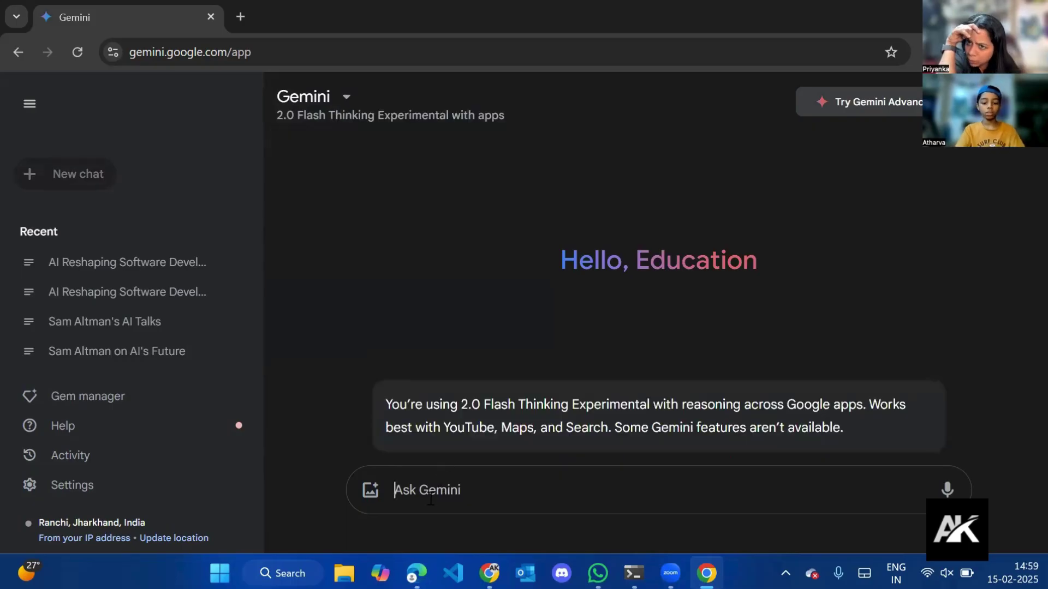
key("ctrl+v")
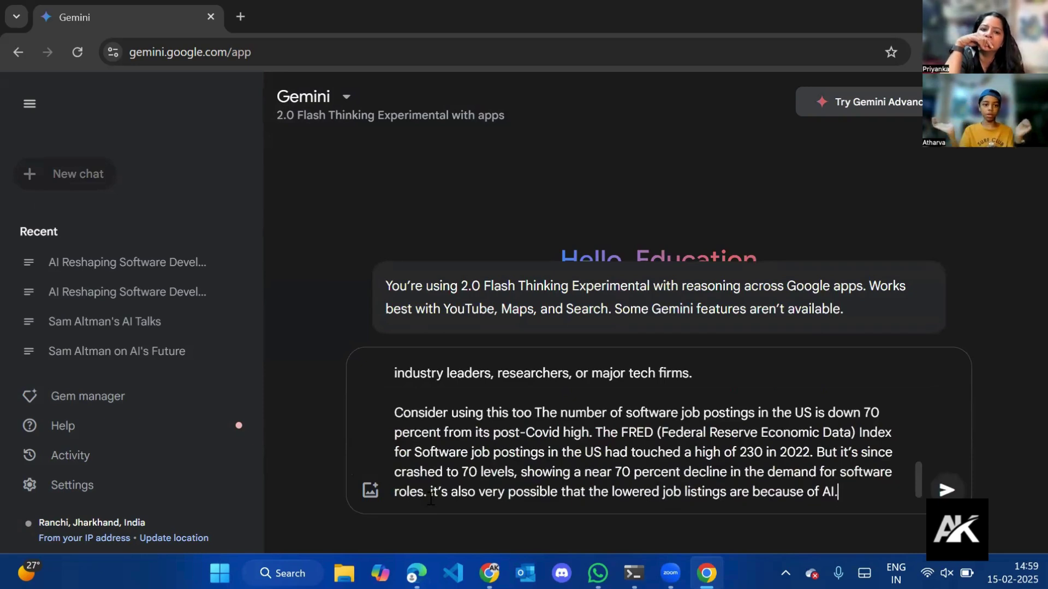
key("Return")
Step: Select a passage of Gemini's reasoning and read through its answer
left_click_drag(952, 445, 699, 389)
scroll(698, 388, "down", 12)
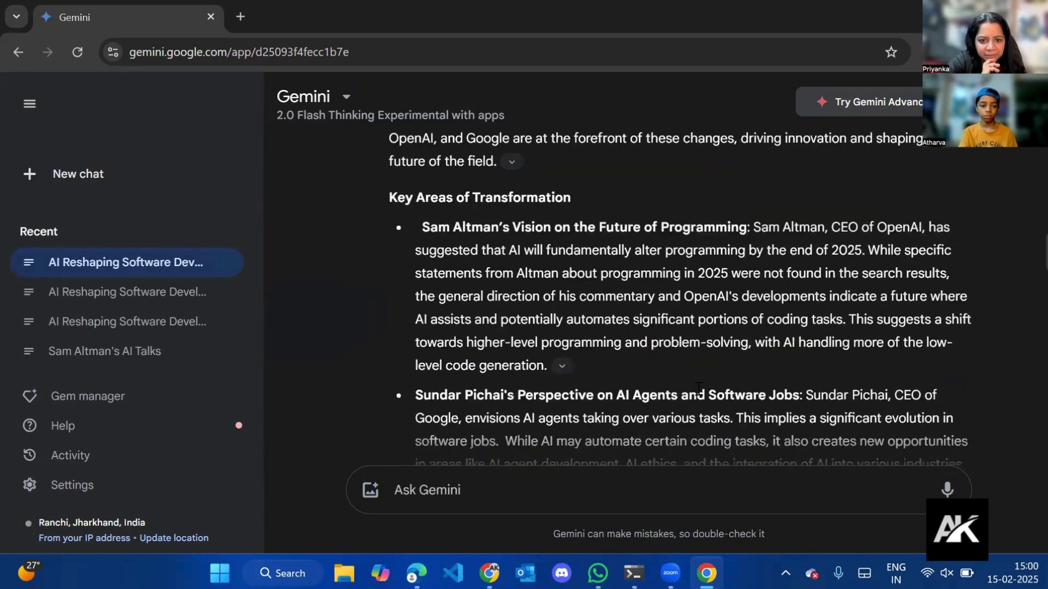
scroll(697, 389, "down", 10)
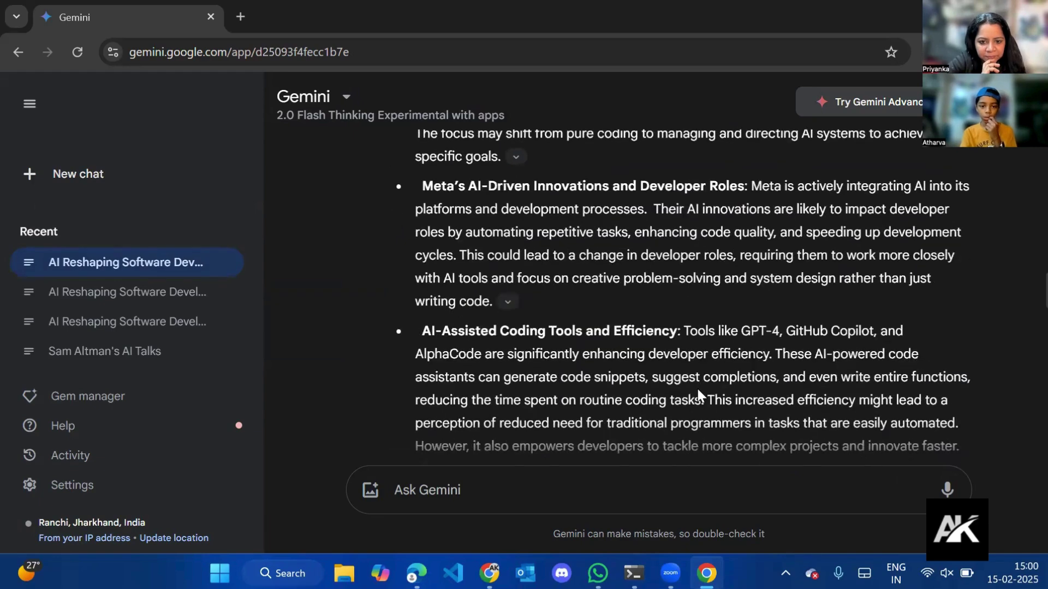
scroll(697, 372, "down", 16)
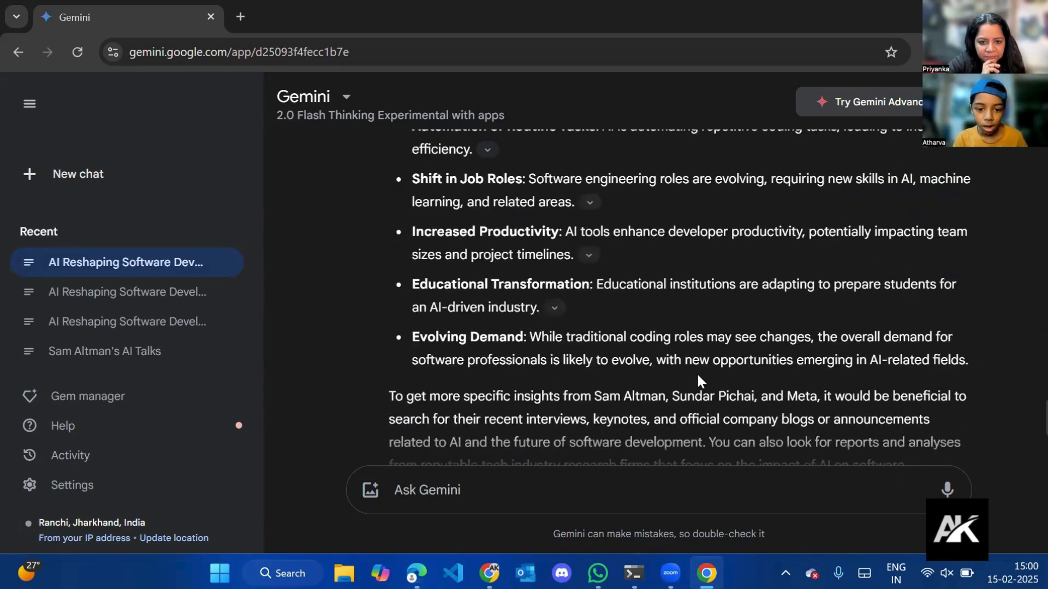
scroll(696, 372, "up", 14)
scroll(697, 375, "up", 13)
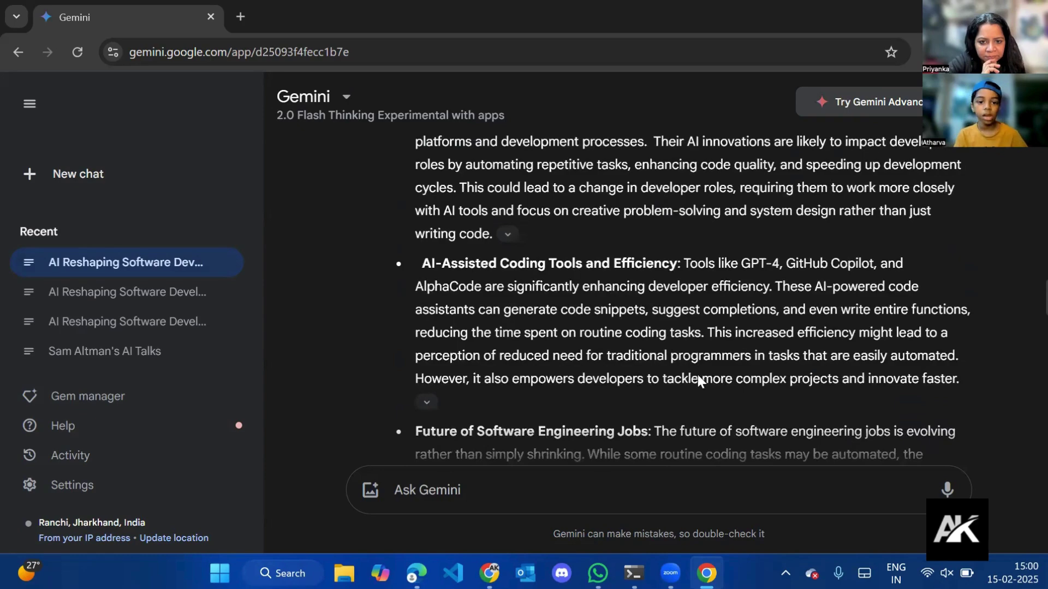
scroll(697, 375, "up", 4)
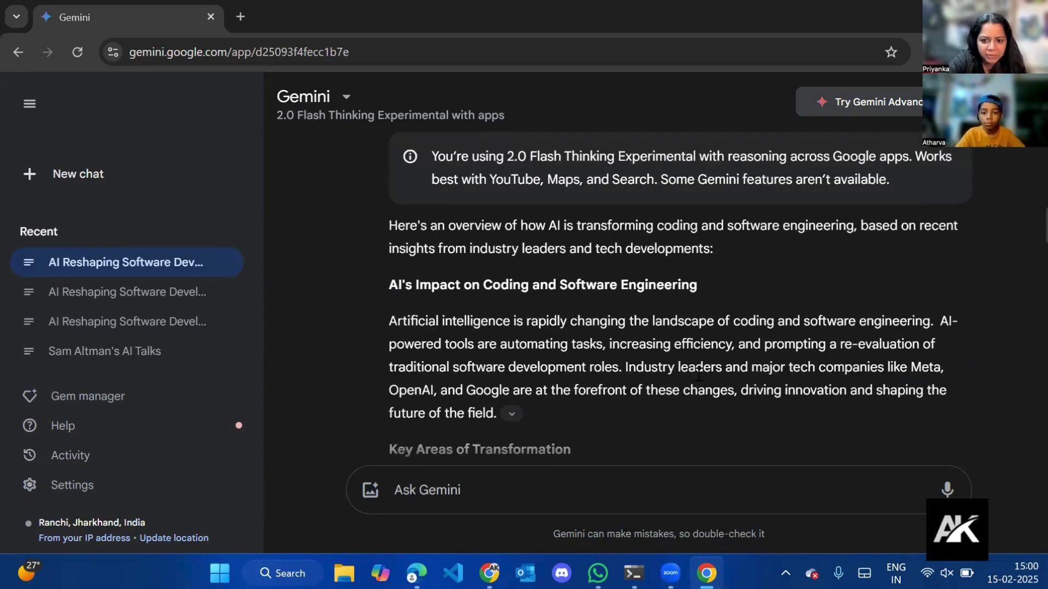
scroll(698, 375, "down", 4)
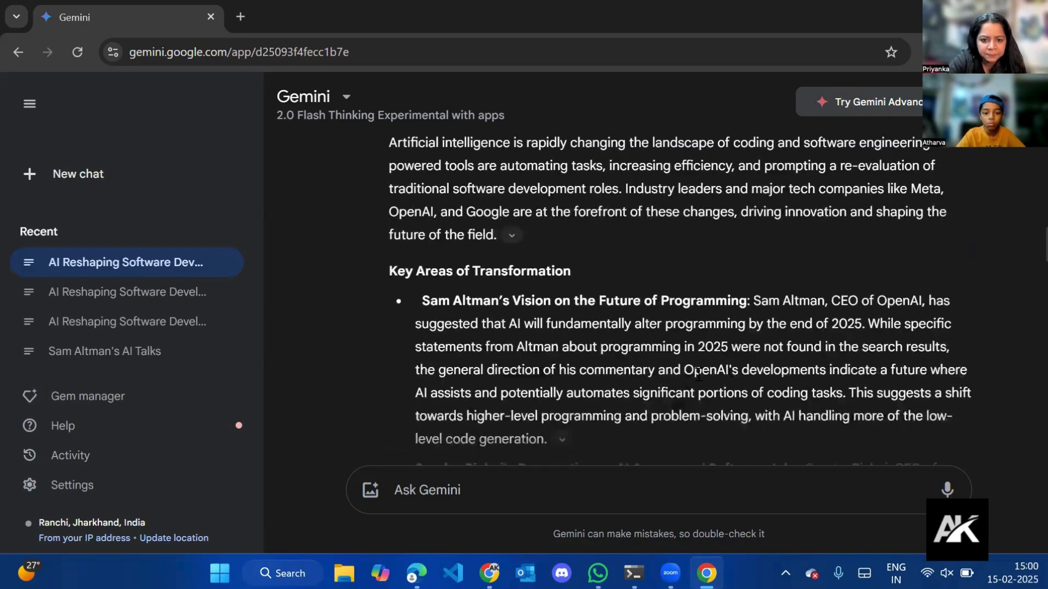
scroll(698, 375, "down", 2)
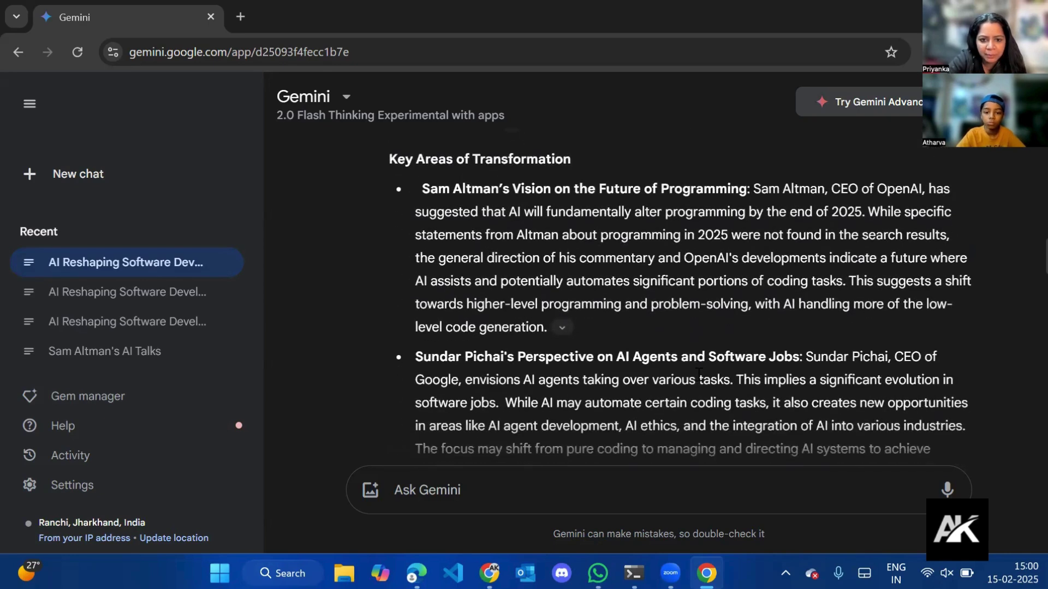
scroll(696, 373, "down", 10)
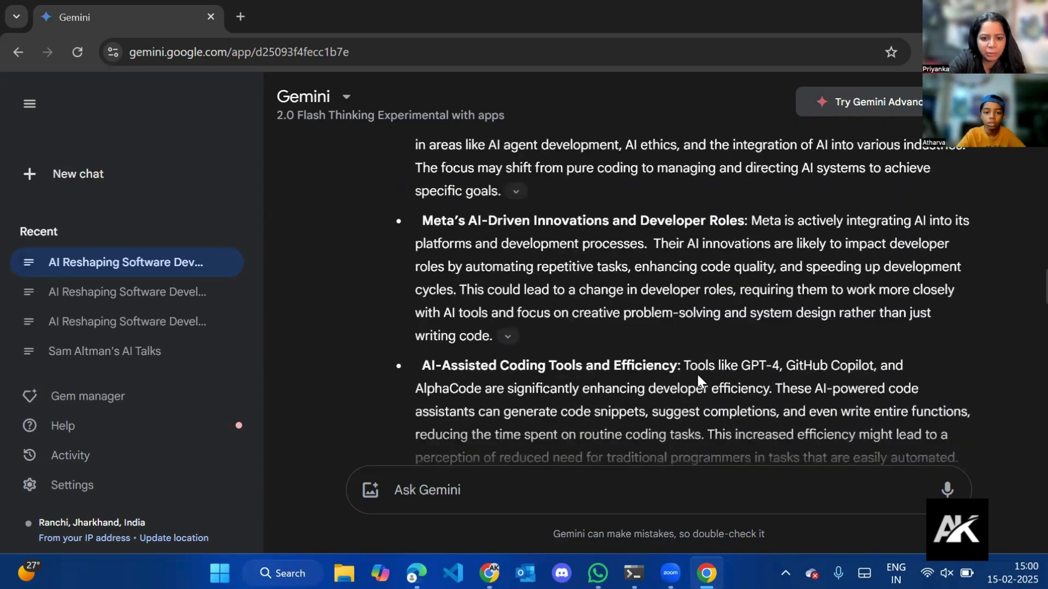
scroll(699, 375, "down", 8)
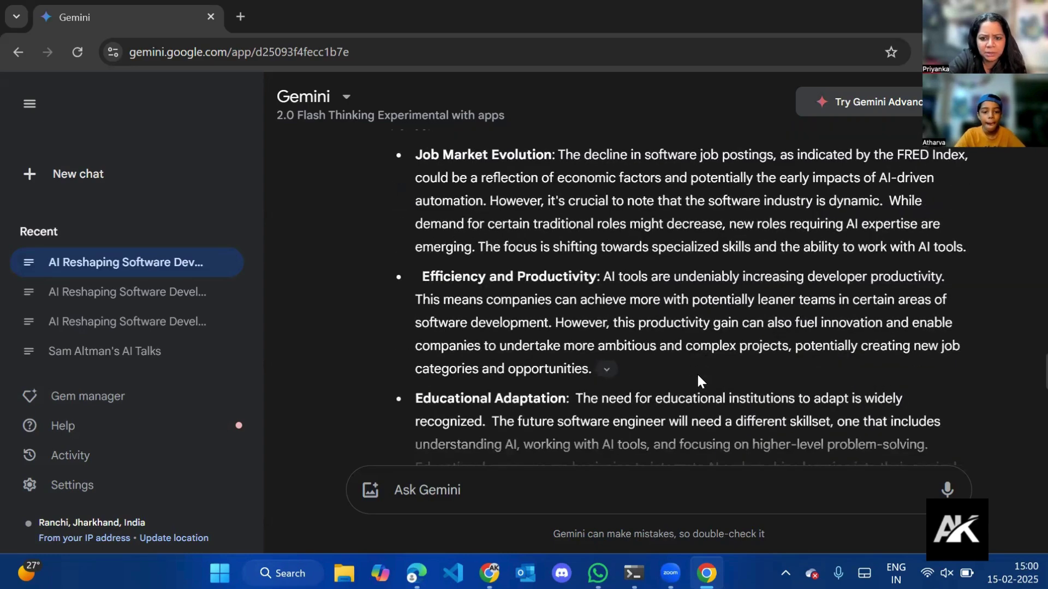
scroll(698, 376, "down", 3)
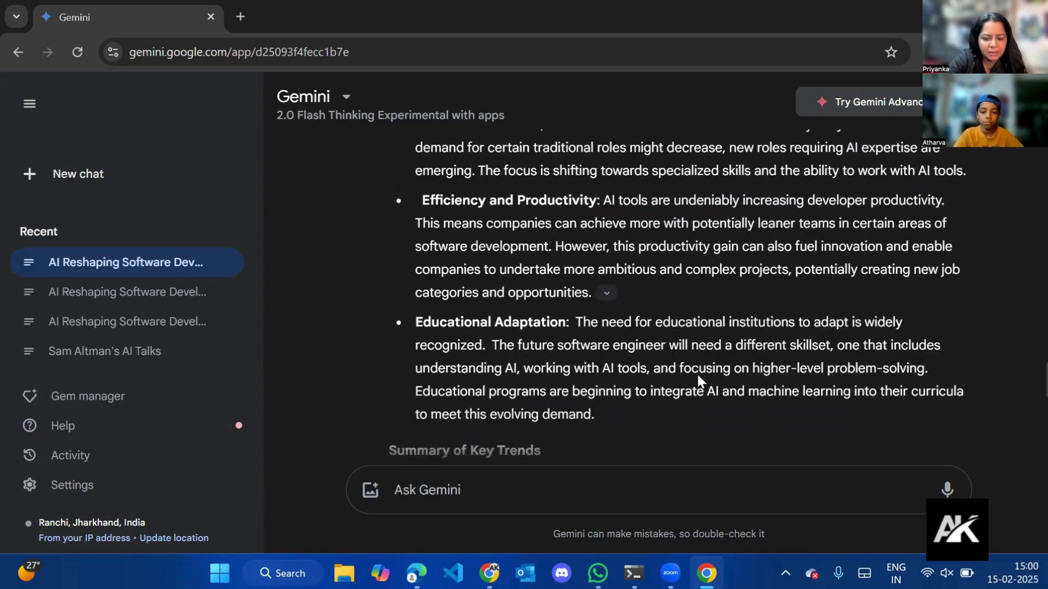
Step: Reveal the McKinsey productivity source and the routine-task automation source, then browse the related-content cards
left_click(609, 291)
scroll(612, 295, "down", 3)
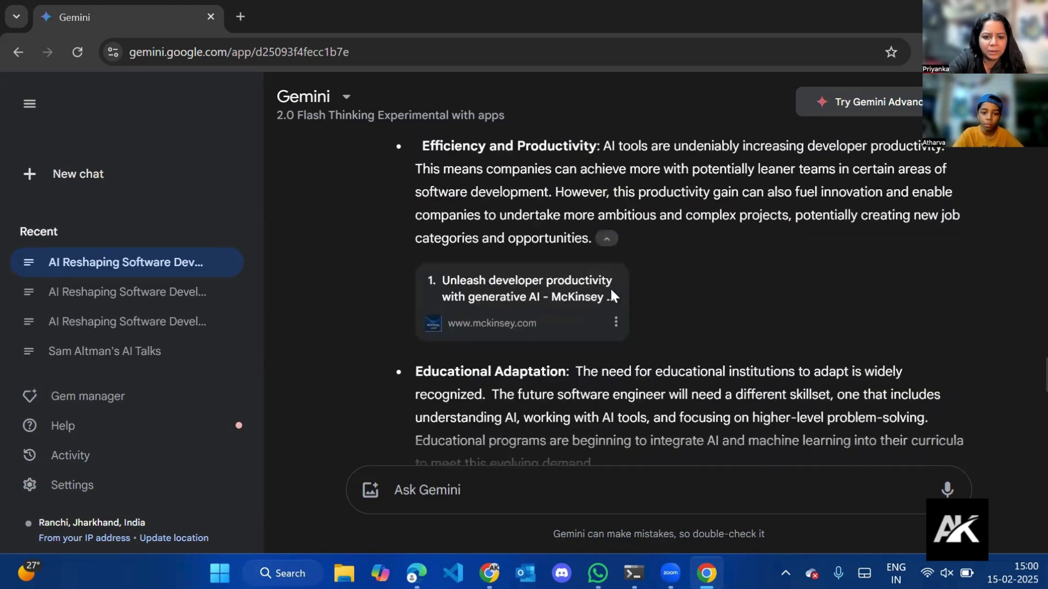
scroll(610, 286, "down", 2)
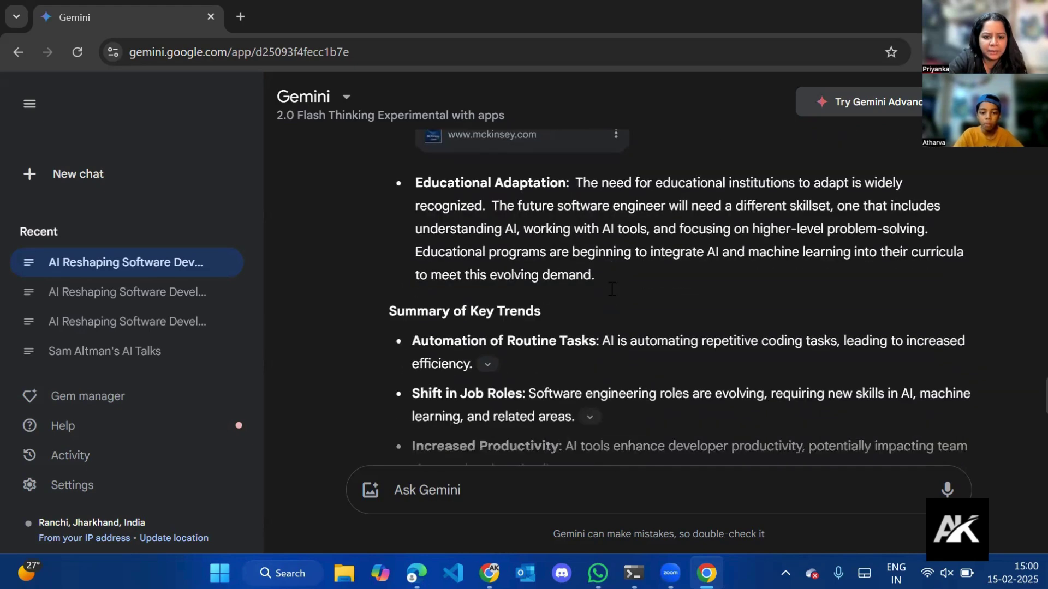
left_click(486, 364)
scroll(491, 387, "down", 5)
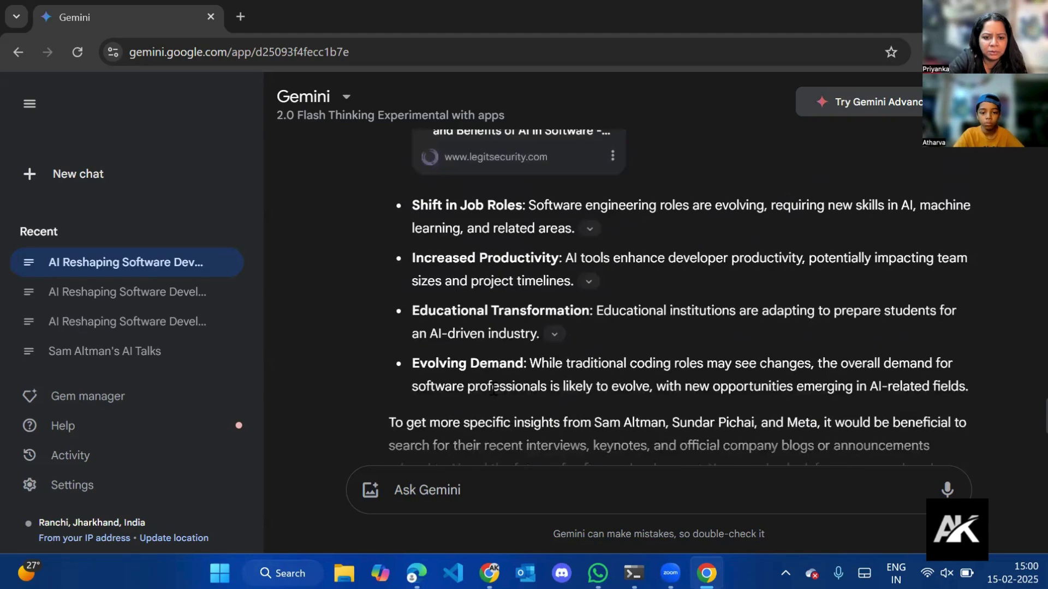
scroll(493, 394, "down", 1)
scroll(493, 394, "down", 2)
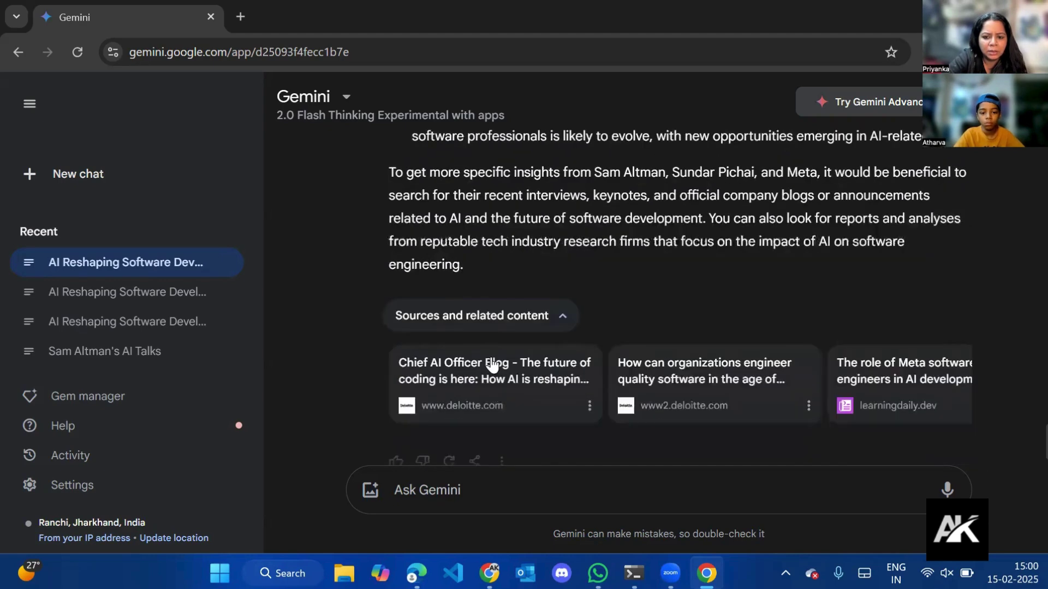
scroll(584, 386, "right", 5)
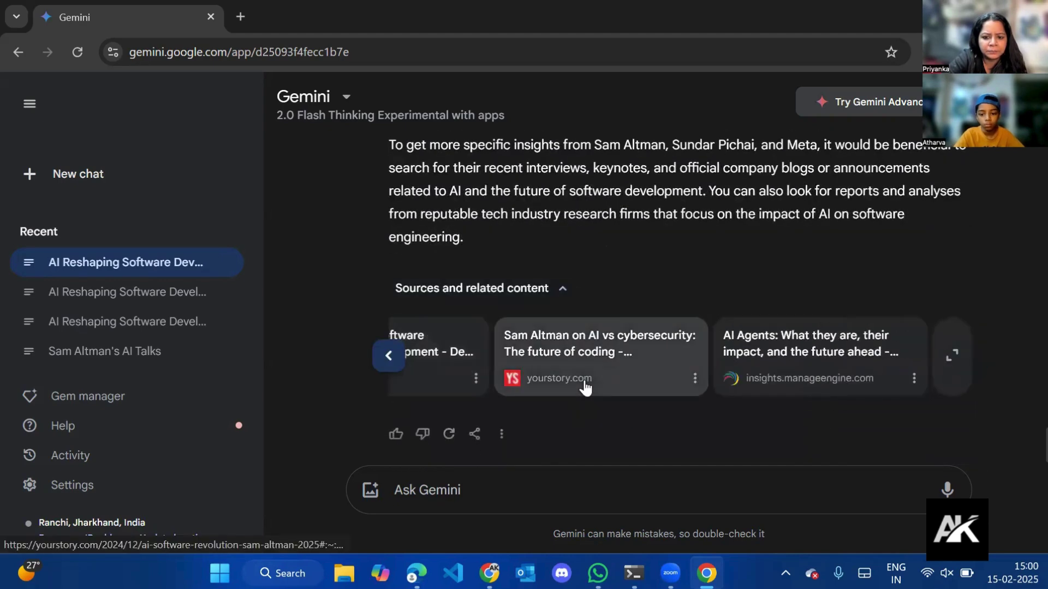
Step: Expand Gemini's All sources and related content list and scroll through it
left_click(953, 356)
scroll(596, 426, "down", 3)
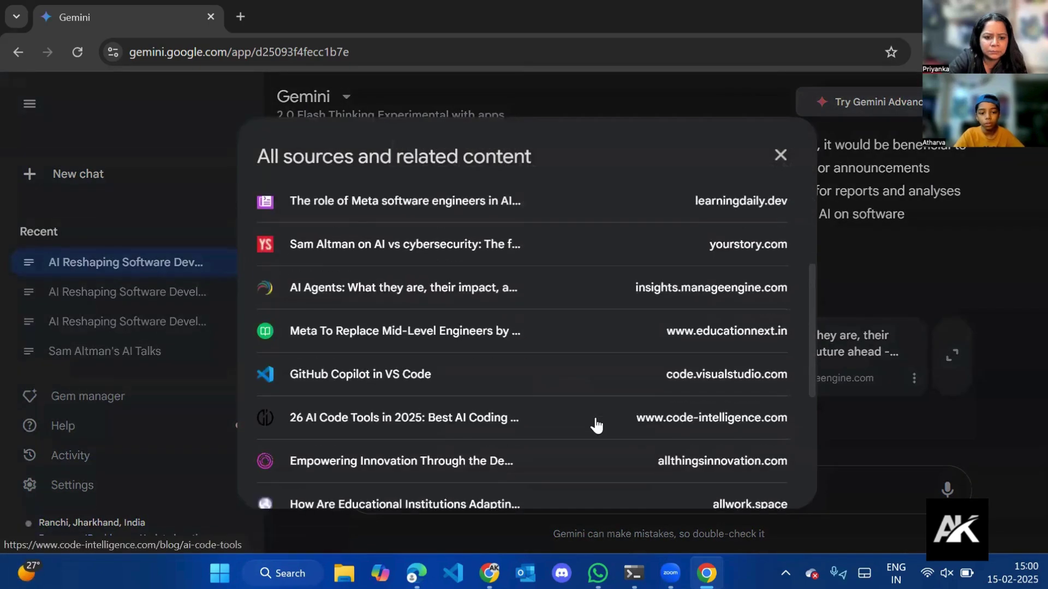
scroll(596, 425, "down", 2)
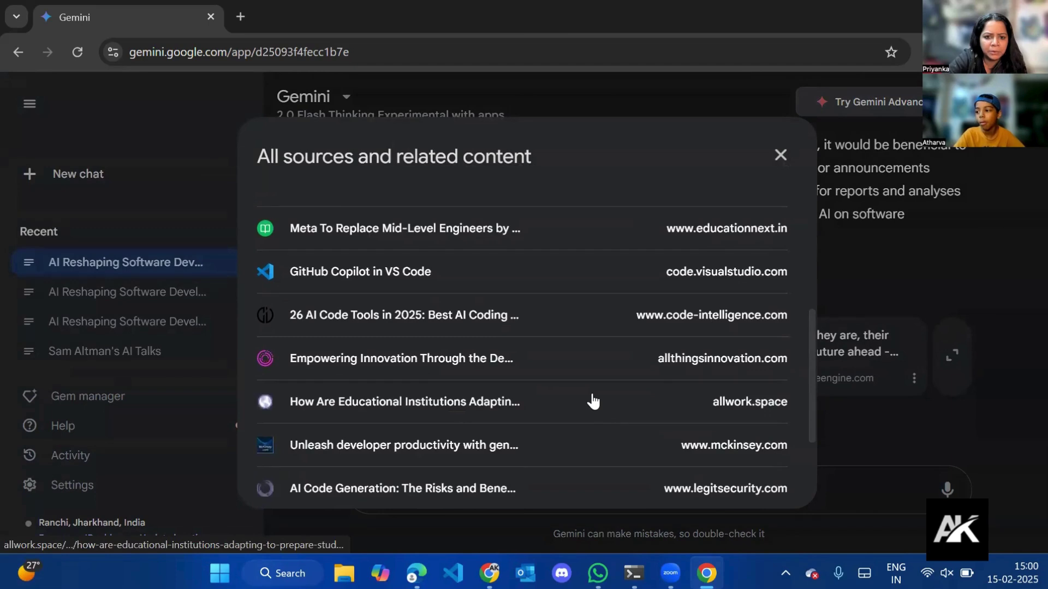
scroll(593, 402, "down", 3)
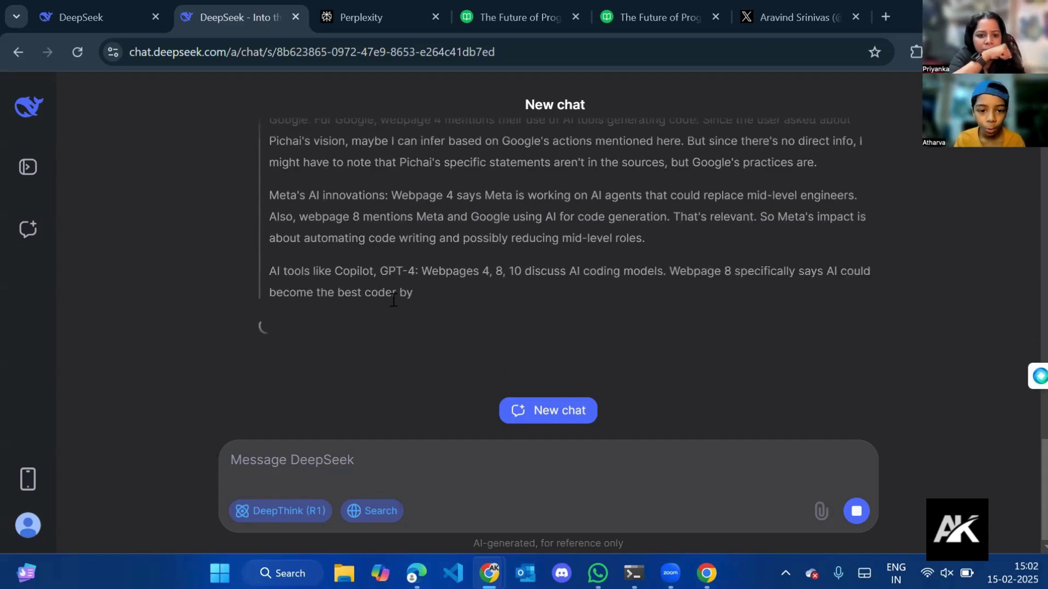
Step: Scroll through DeepSeek's streamed reply on AI and coding jobs, checking its citation badges
scroll(392, 303, "up", 3)
scroll(409, 289, "up", 1)
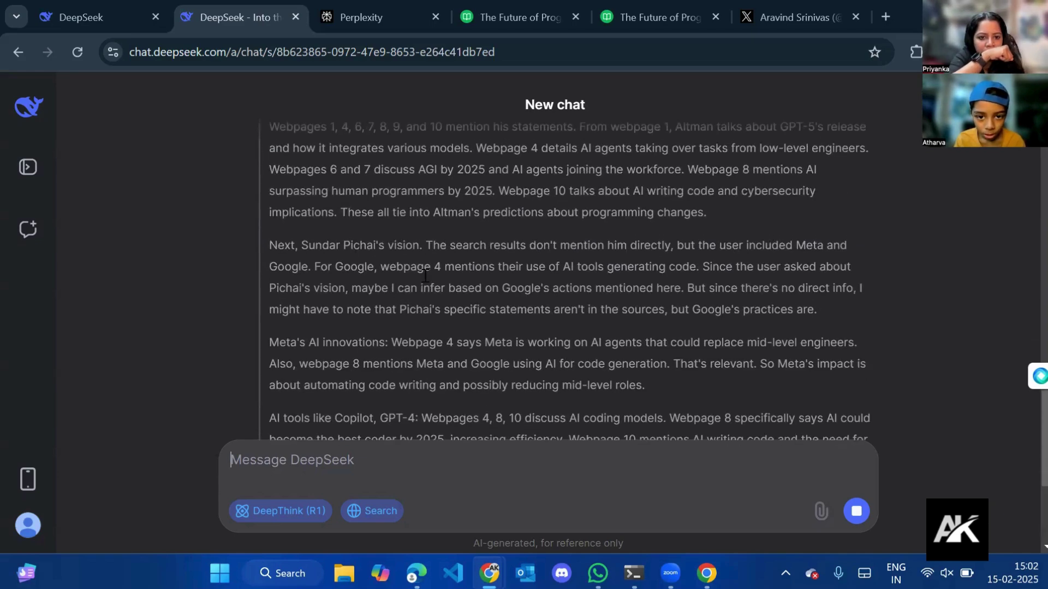
scroll(425, 280, "up", 5)
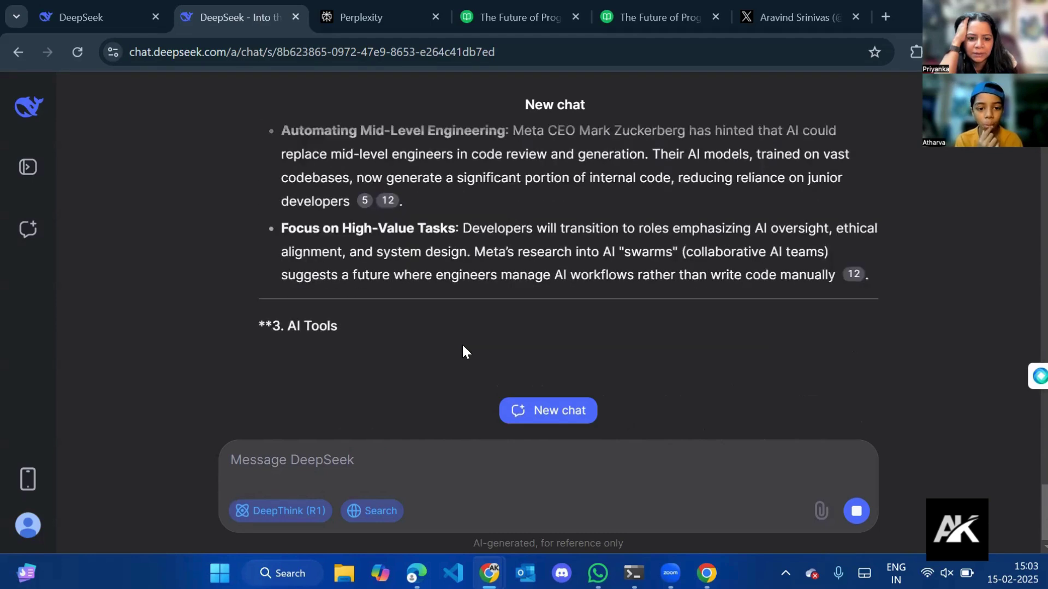
scroll(463, 345, "up", 2)
scroll(463, 345, "up", 5)
scroll(462, 343, "up", 3)
scroll(617, 193, "down", 2)
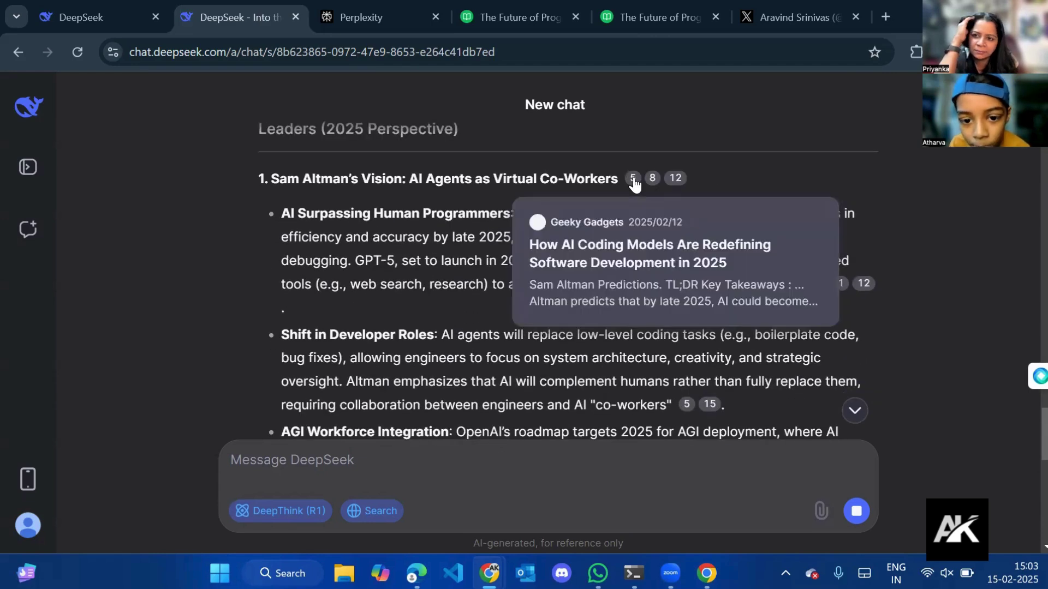
mouse_move(676, 178)
scroll(695, 177, "down", 12)
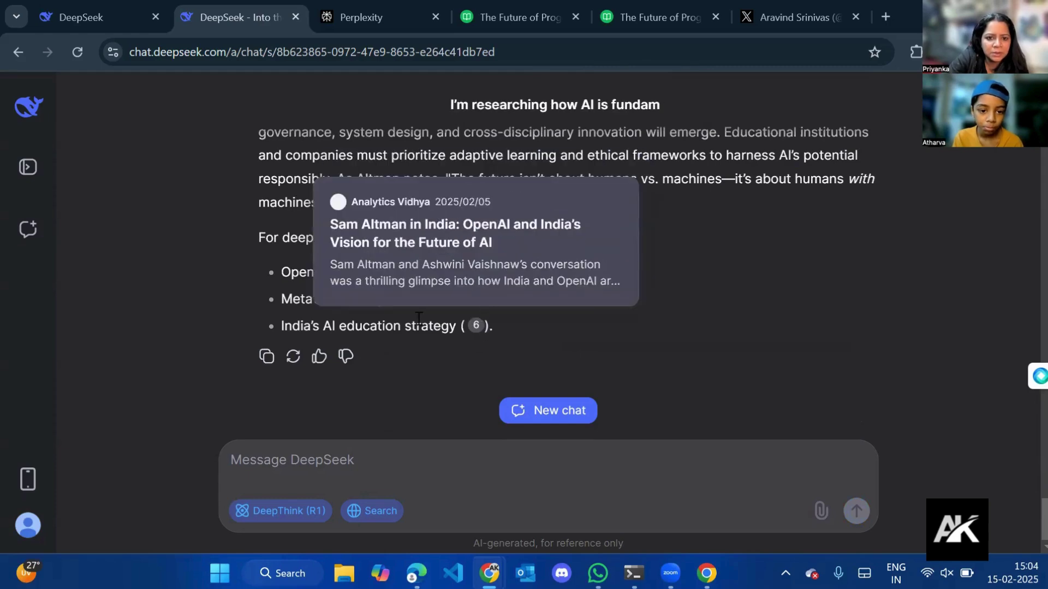
scroll(450, 296, "up", 15)
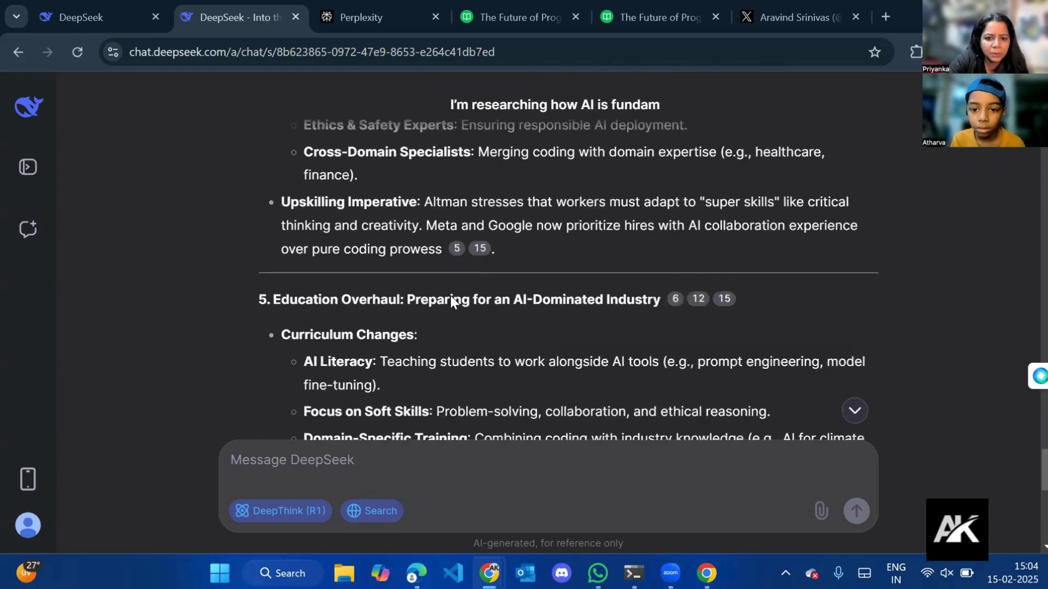
scroll(452, 296, "up", 10)
Step: Open DeepSeek's 50 web search results and scroll through them
left_click(673, 310)
scroll(703, 311, "down", 3)
scroll(703, 308, "down", 8)
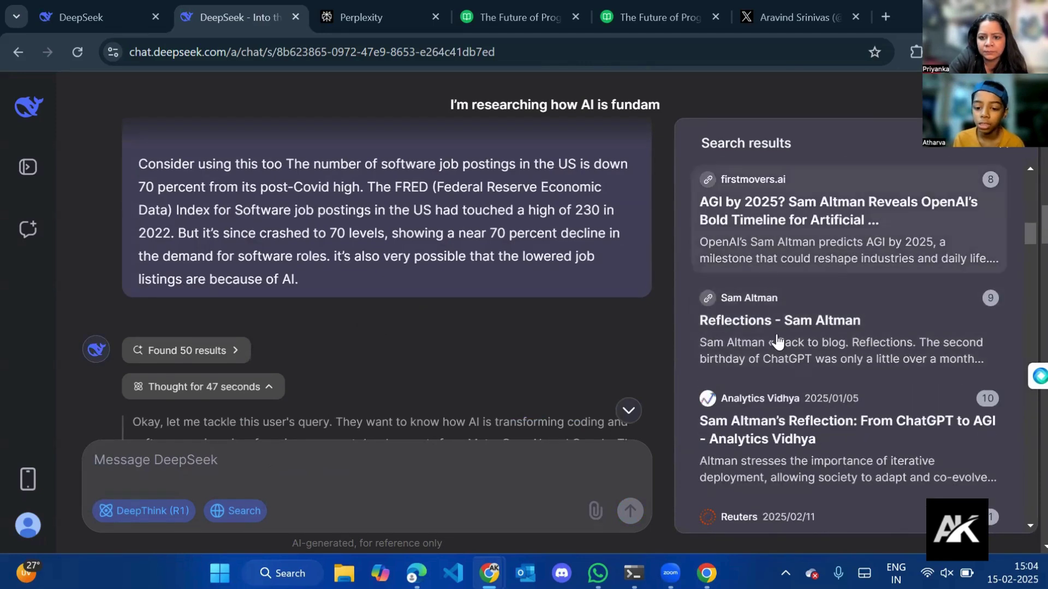
scroll(775, 332, "down", 3)
scroll(775, 332, "down", 10)
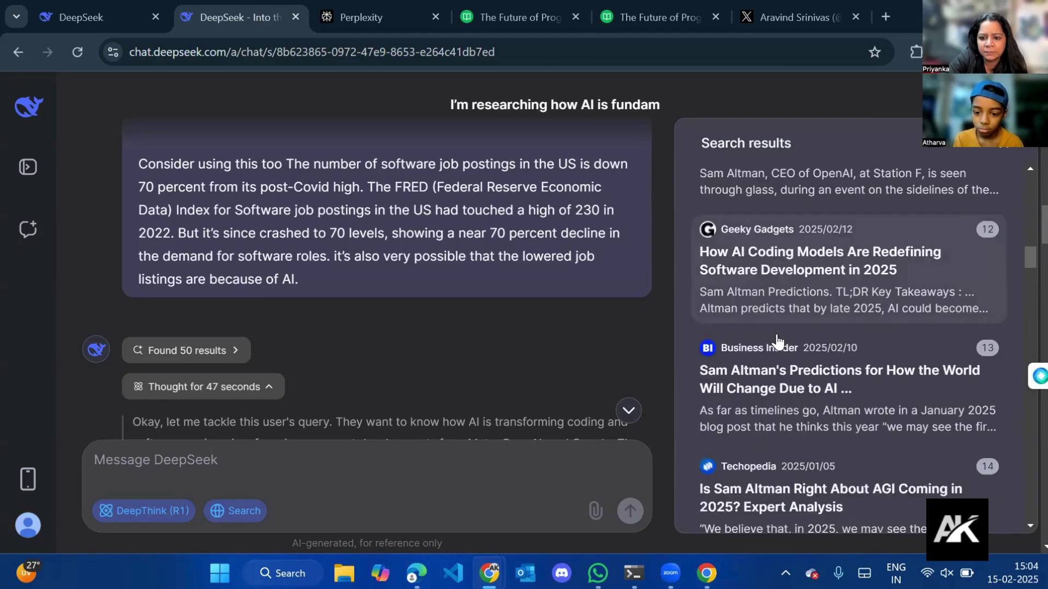
scroll(777, 341, "down", 10)
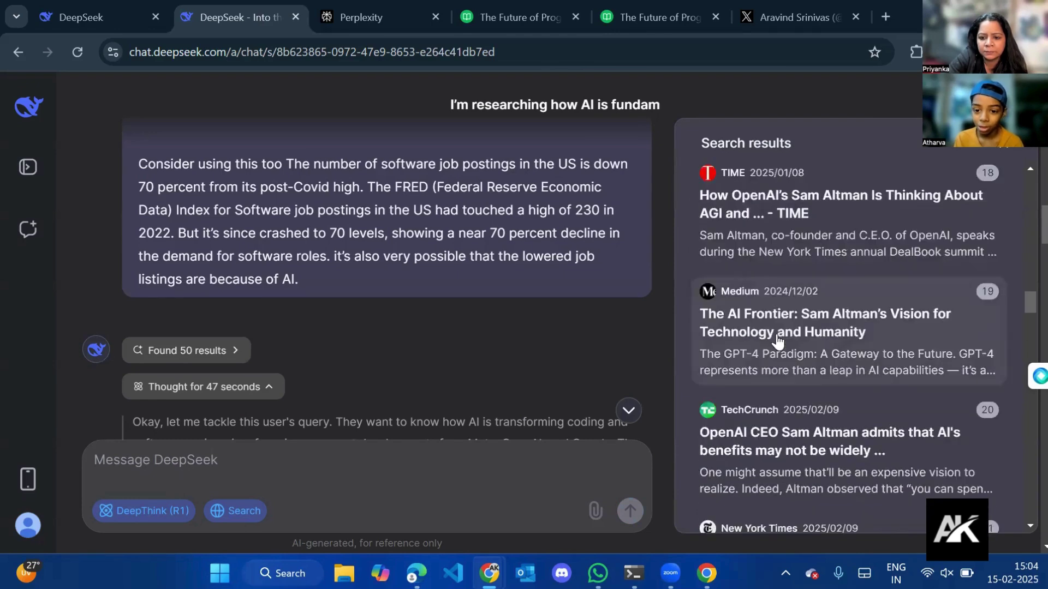
Step: Dismiss the results panel, discard a half-typed 'can you sear' draft, and move to the next tab
left_click(585, 420)
type("can you sear")
key("BackSpace")
key("BackSpace")
key("BackSpace")
key("BackSpace")
key("BackSpace")
key("BackSpace")
key("BackSpace")
key("BackSpace")
key("BackSpace")
key("BackSpace")
key("BackSpace")
key("BackSpace")
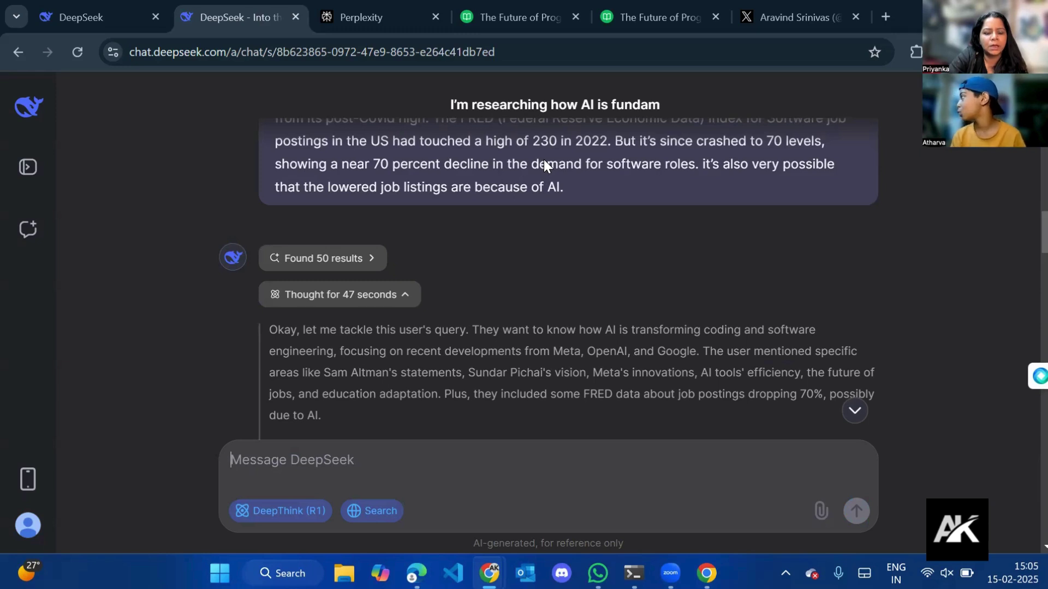
key("ctrl+Tab")
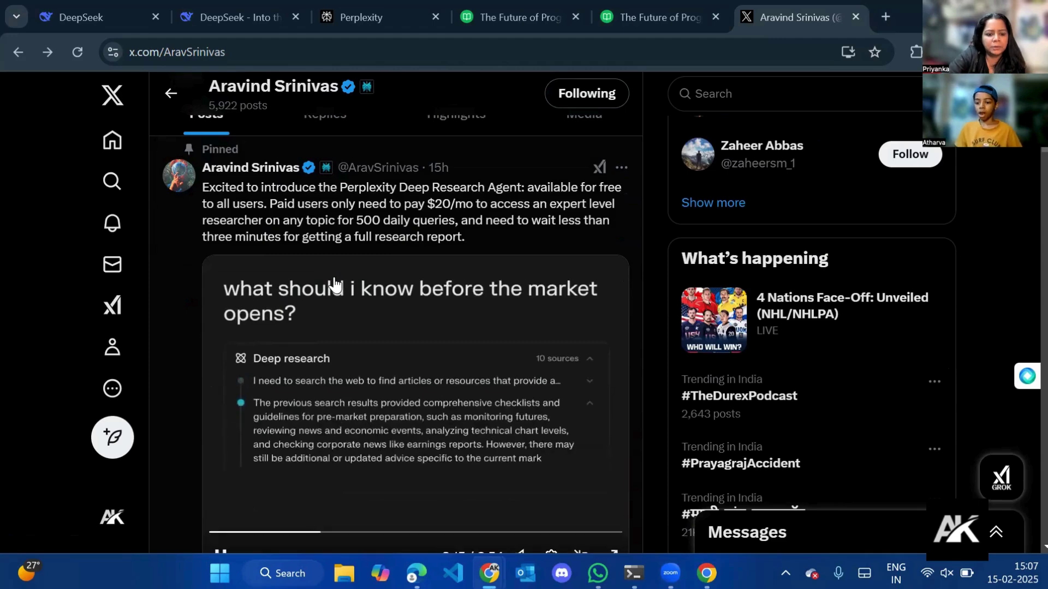
Step: Scroll the Perplexity CEO's X profile past the pinned free Deep Research Agent announcement
scroll(336, 285, "down", 1)
scroll(335, 285, "down", 2)
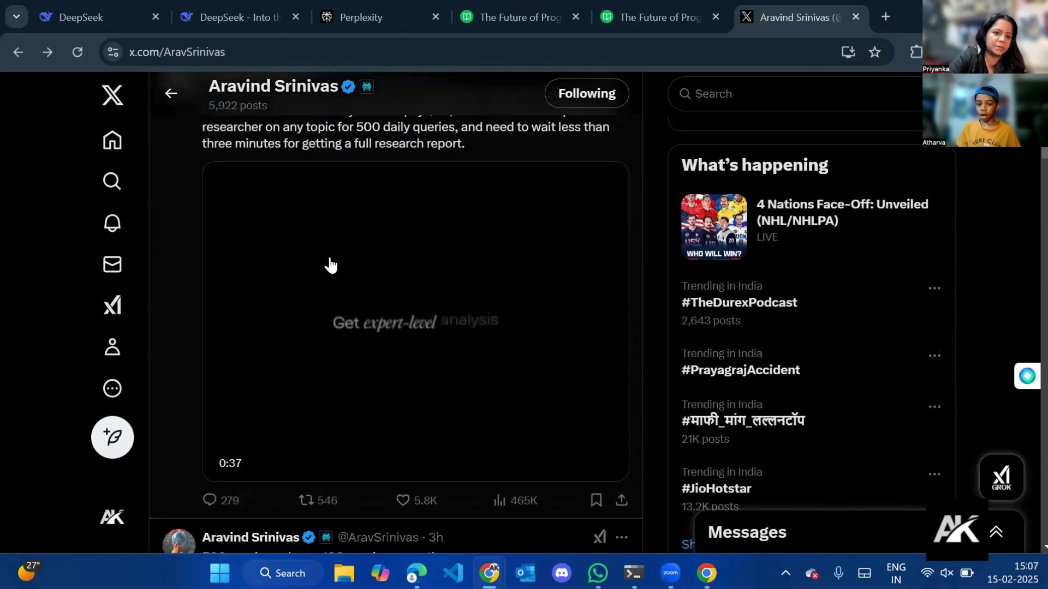
scroll(330, 265, "up", 6)
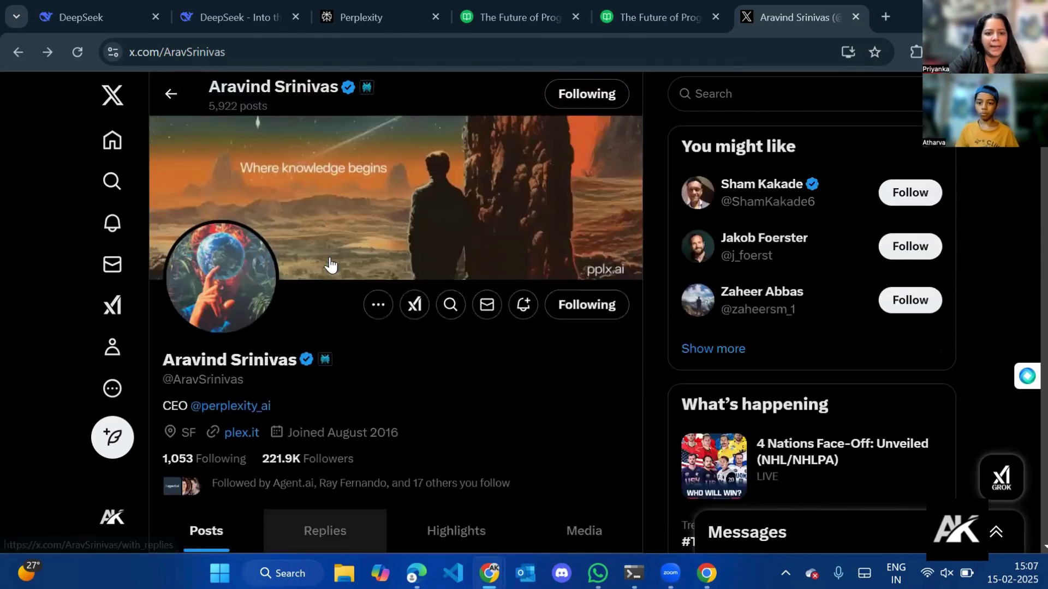
scroll(330, 266, "down", 5)
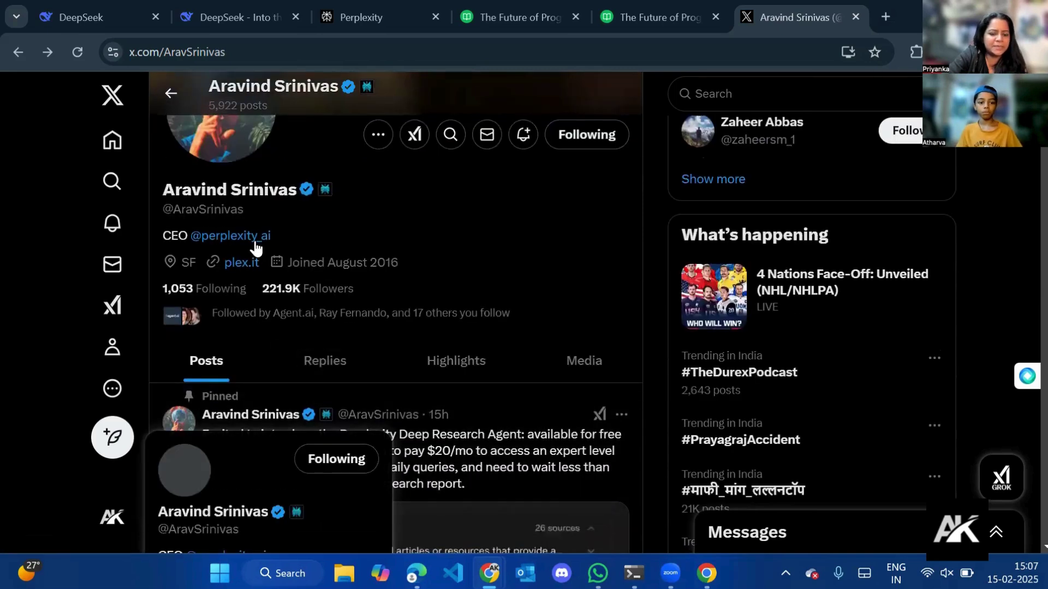
left_click(255, 244)
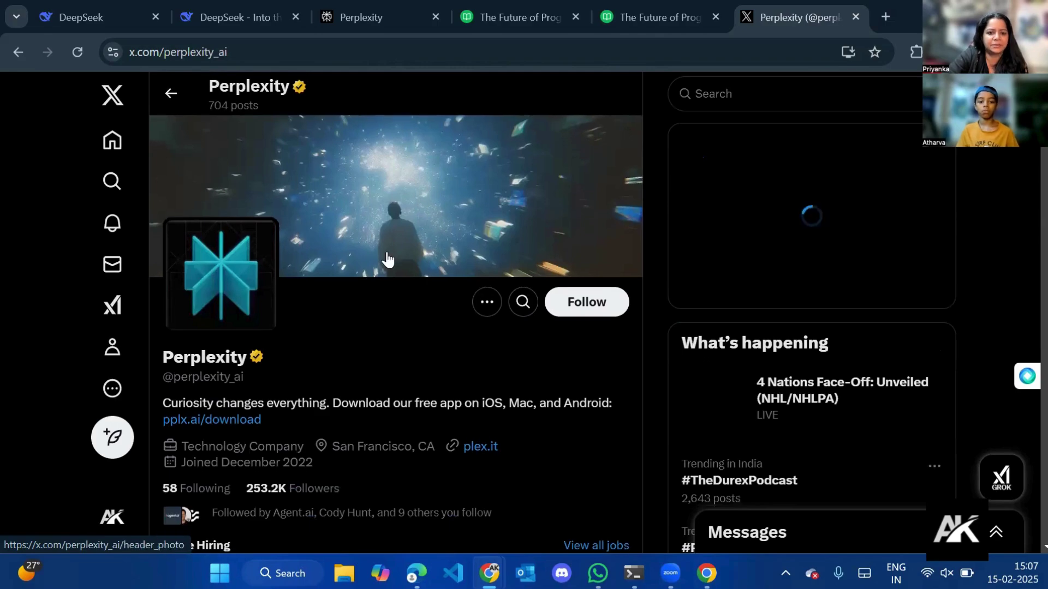
scroll(386, 258, "down", 7)
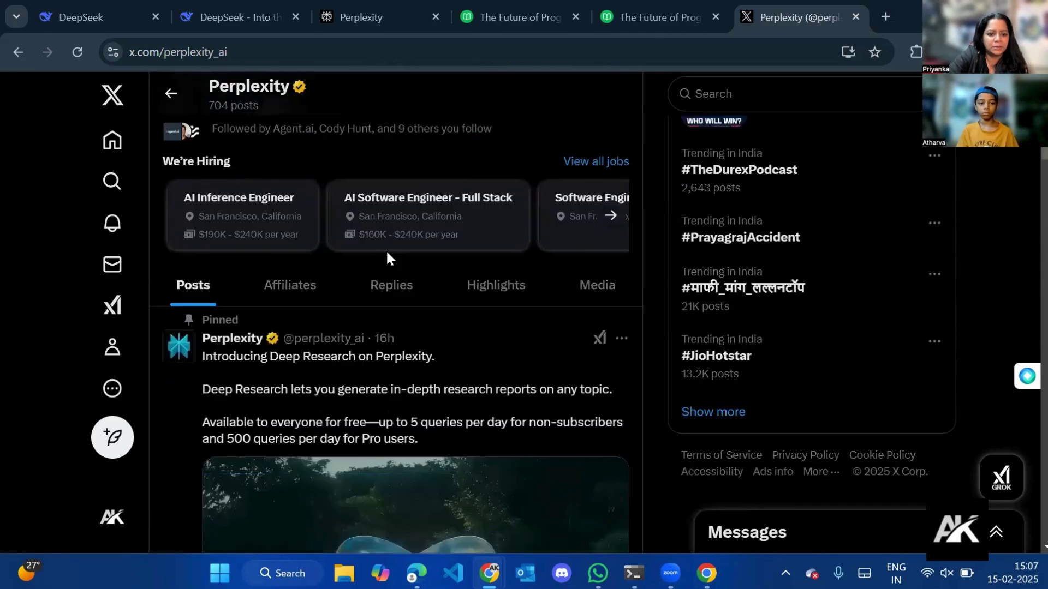
scroll(388, 259, "down", 1)
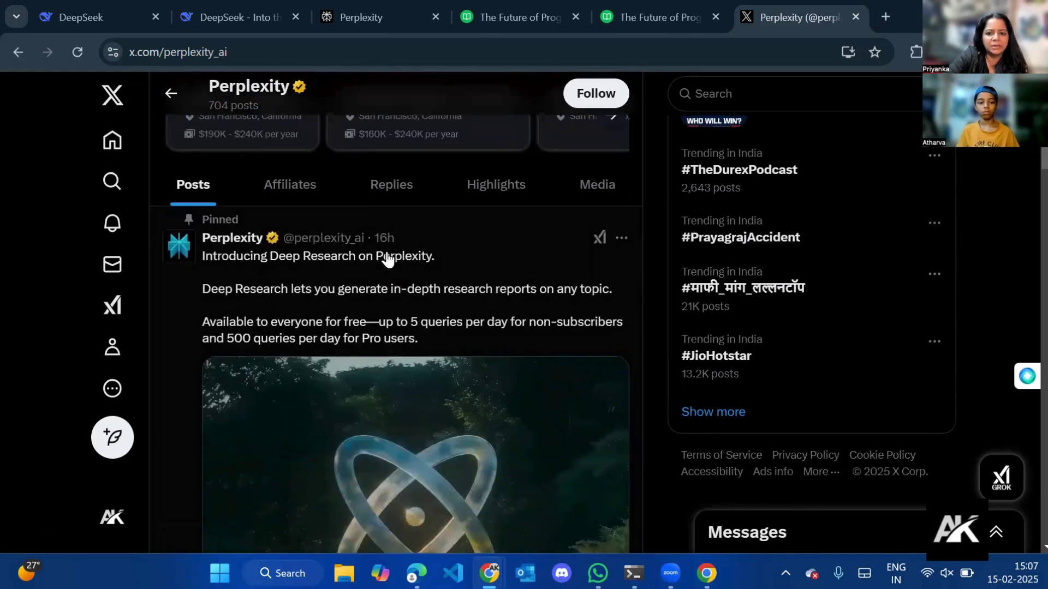
scroll(387, 259, "down", 1)
scroll(386, 262, "down", 5)
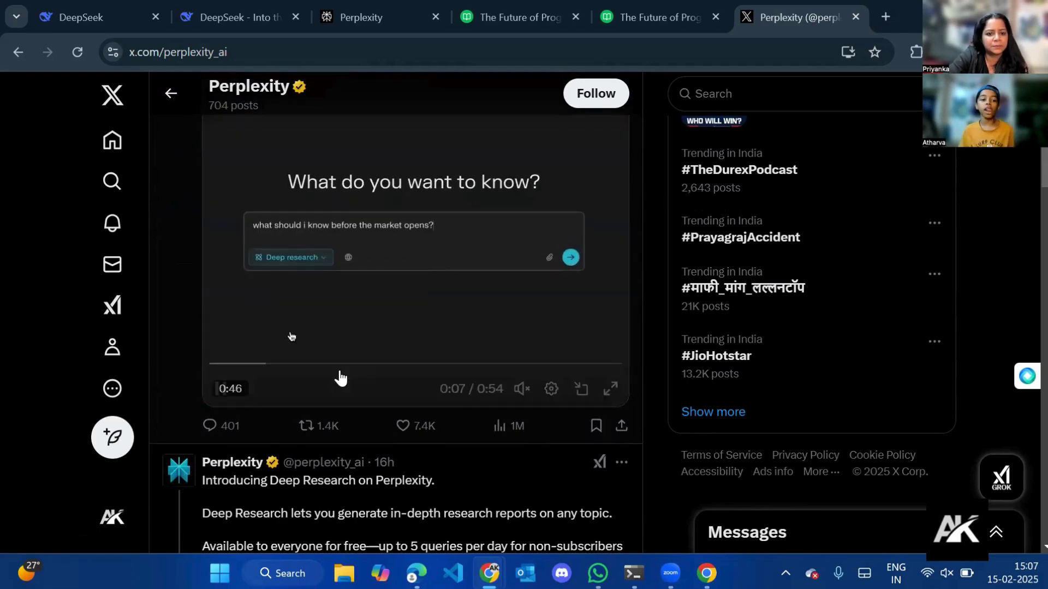
scroll(340, 376, "down", 2)
scroll(339, 376, "up", 1)
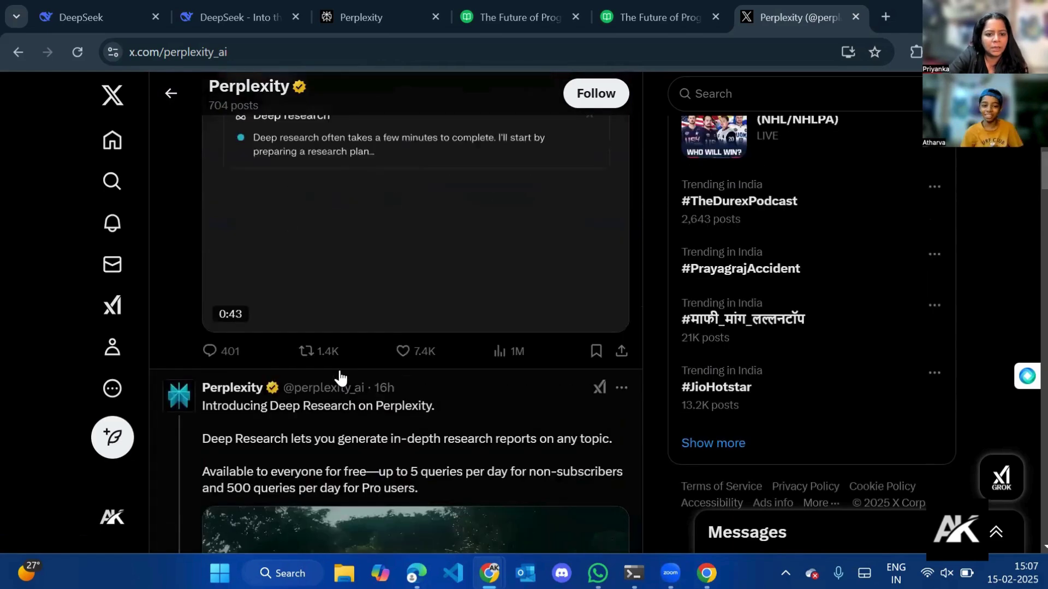
scroll(340, 377, "down", 1)
scroll(339, 377, "down", 2)
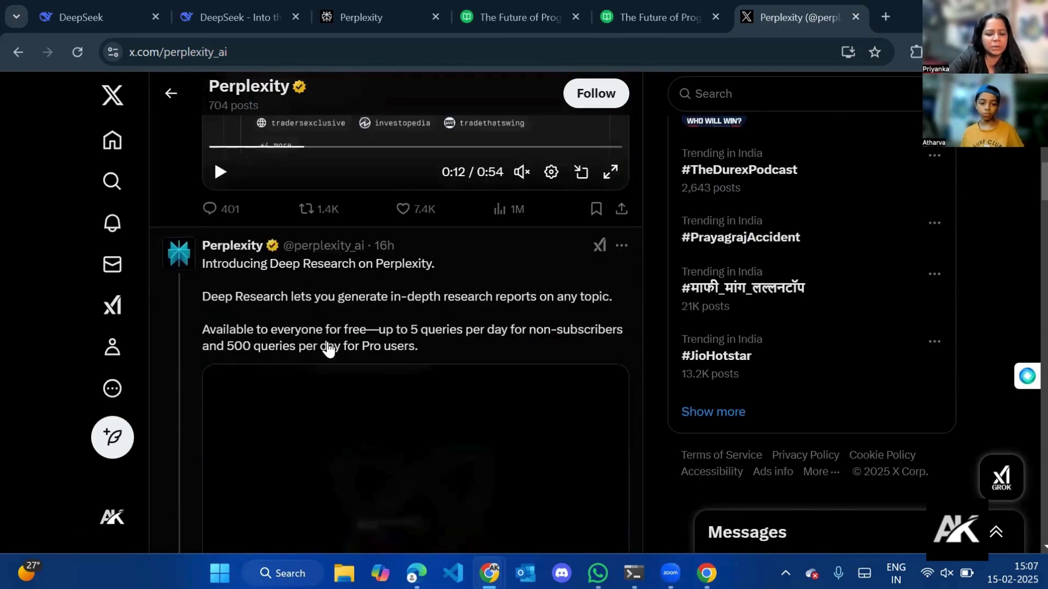
scroll(329, 349, "down", 2)
scroll(328, 349, "down", 2)
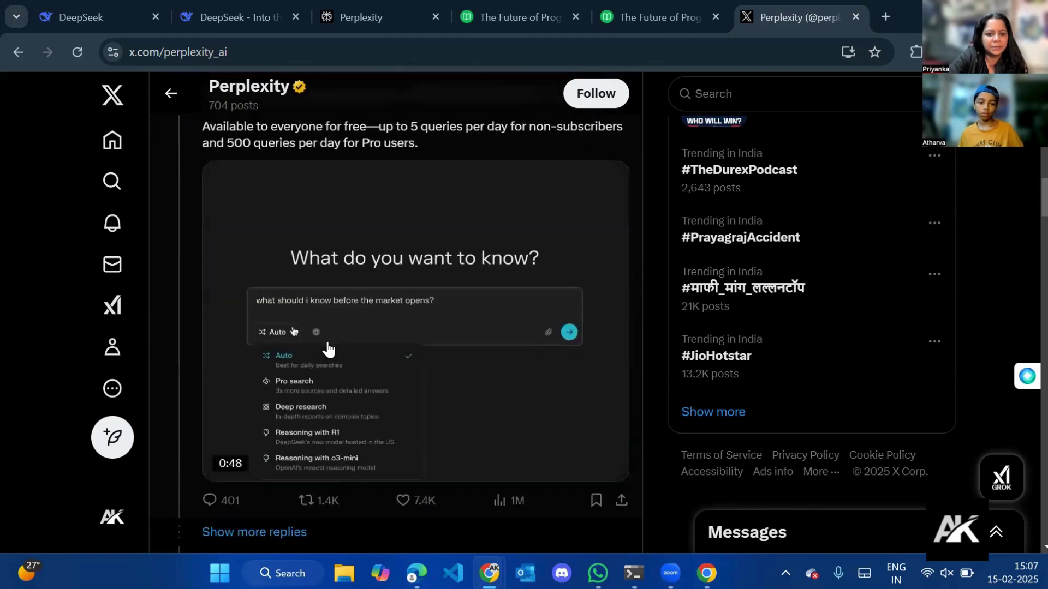
scroll(329, 350, "down", 1)
scroll(328, 349, "down", 8)
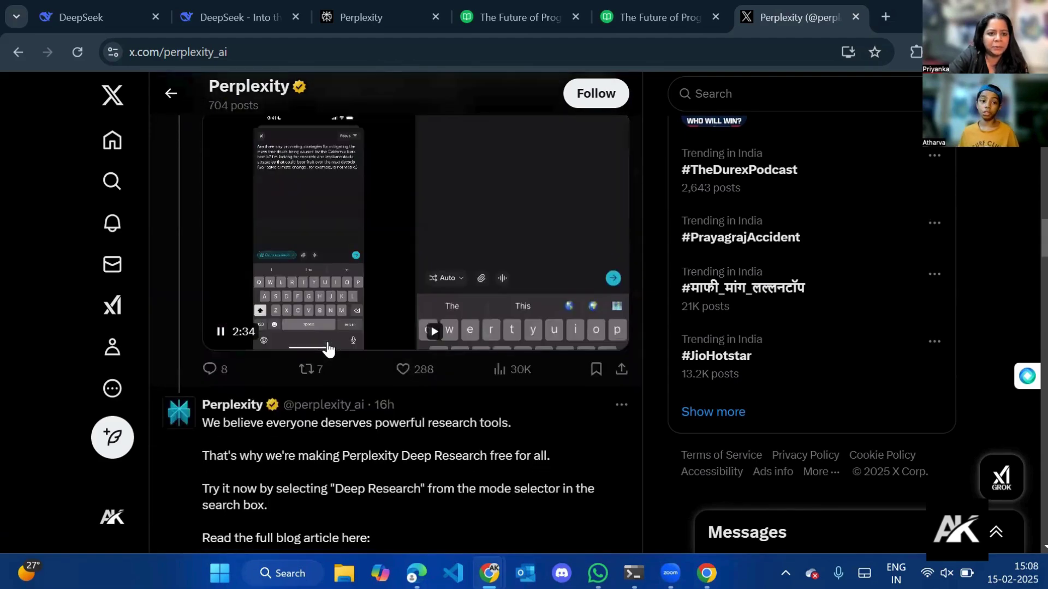
scroll(328, 350, "up", 2)
scroll(329, 349, "up", 1)
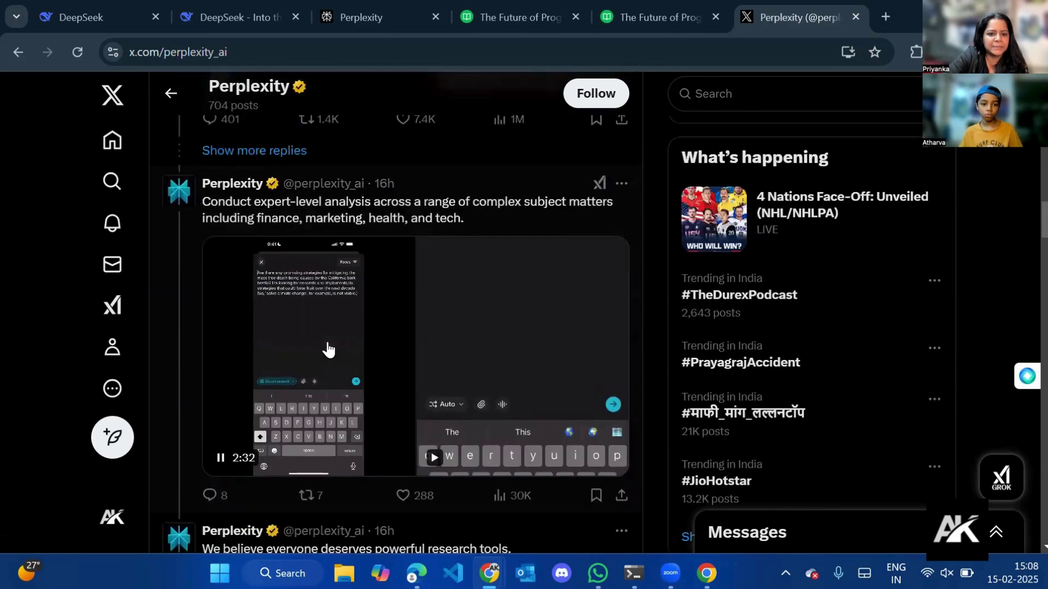